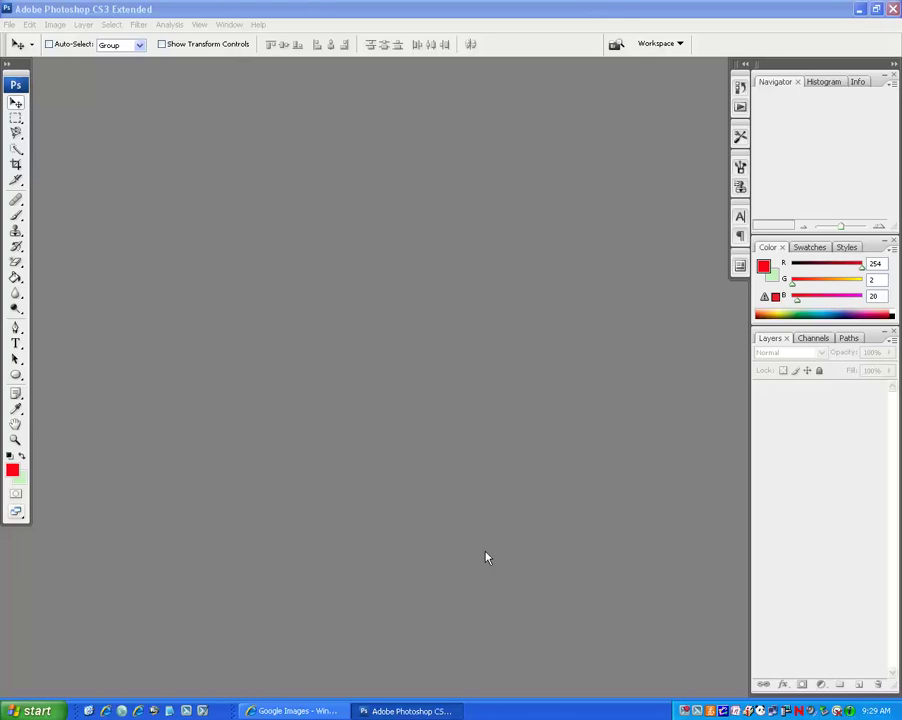
- Create a new 800 x 800 document
left_click(9, 24)
left_click(20, 37)
left_click_drag(368, 265, 350, 287)
type("800800")
left_click(570, 207)
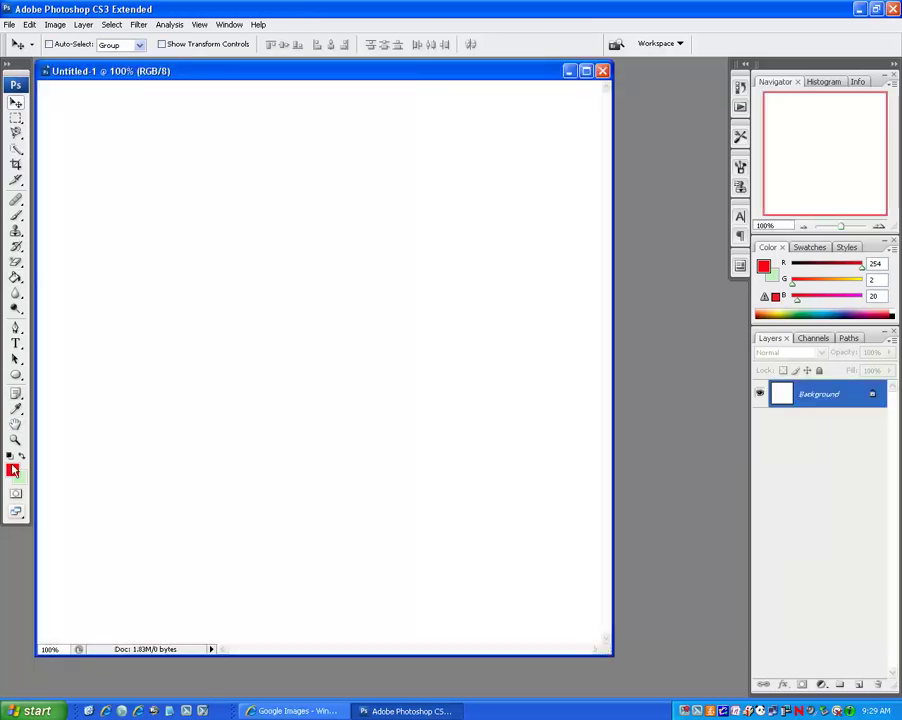
- Set the foreground colour to bright red, fill the canvas with it, then switch to the browser
left_click(12, 468)
left_click_drag(569, 153, 579, 141)
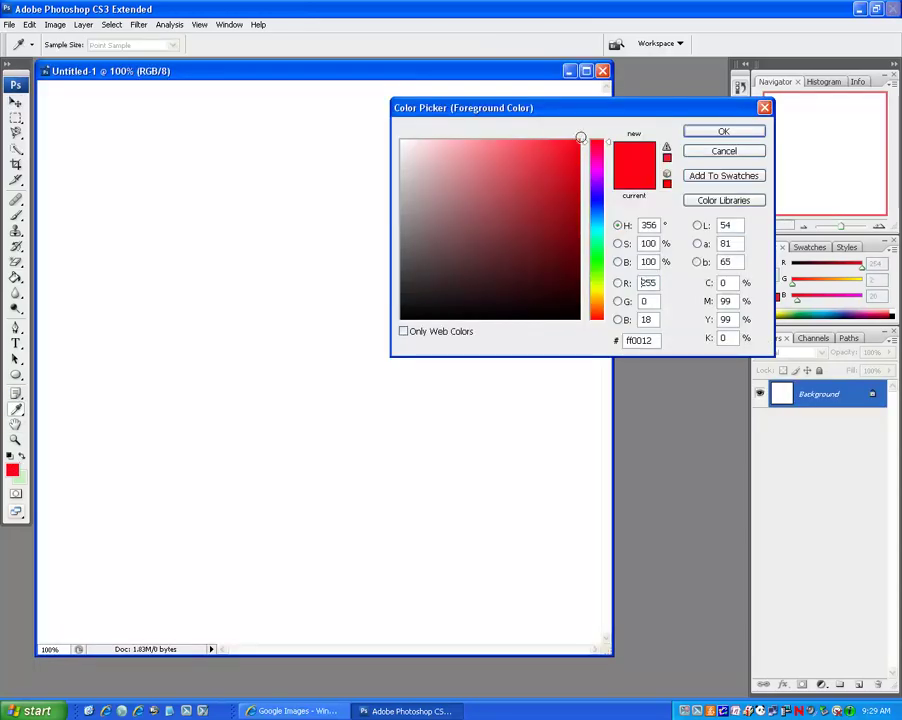
left_click(704, 131)
key("g")
left_click(189, 247)
left_click(295, 711)
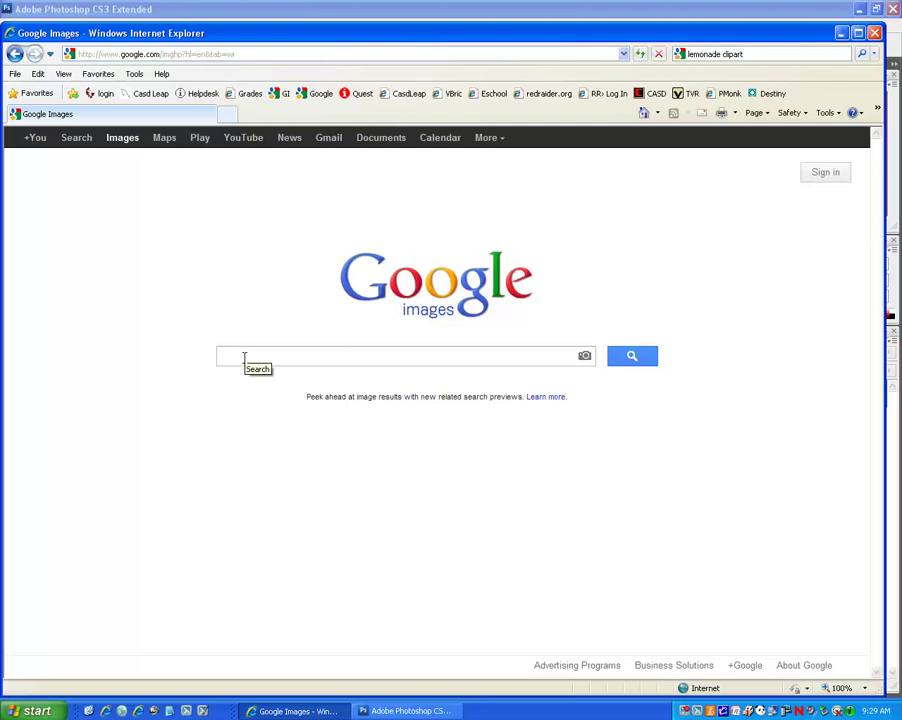
- Search Google Images for 'car' and browse the results
type("car")
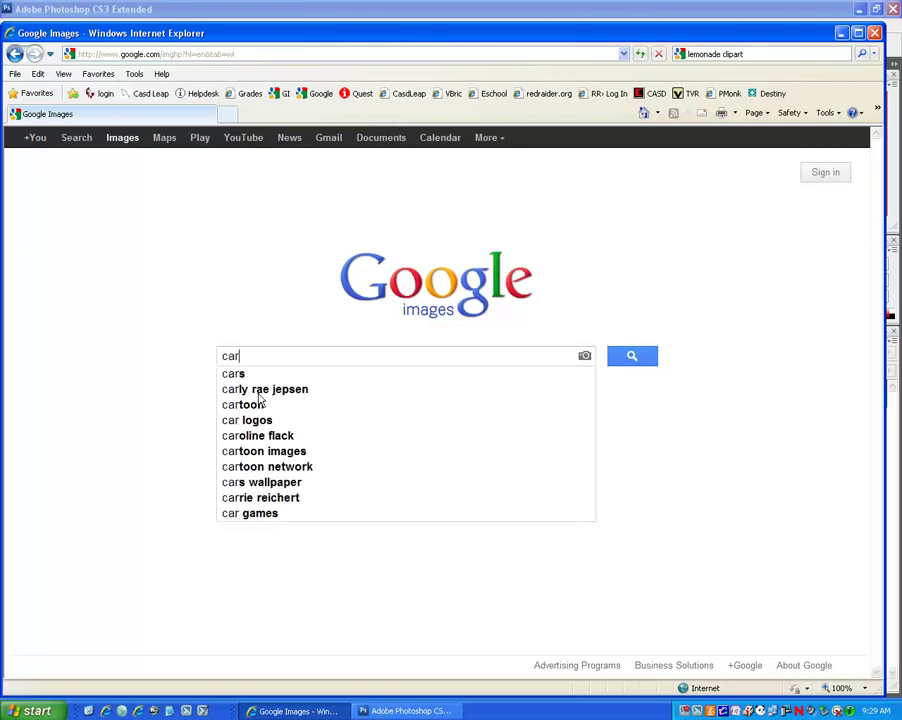
left_click(645, 352)
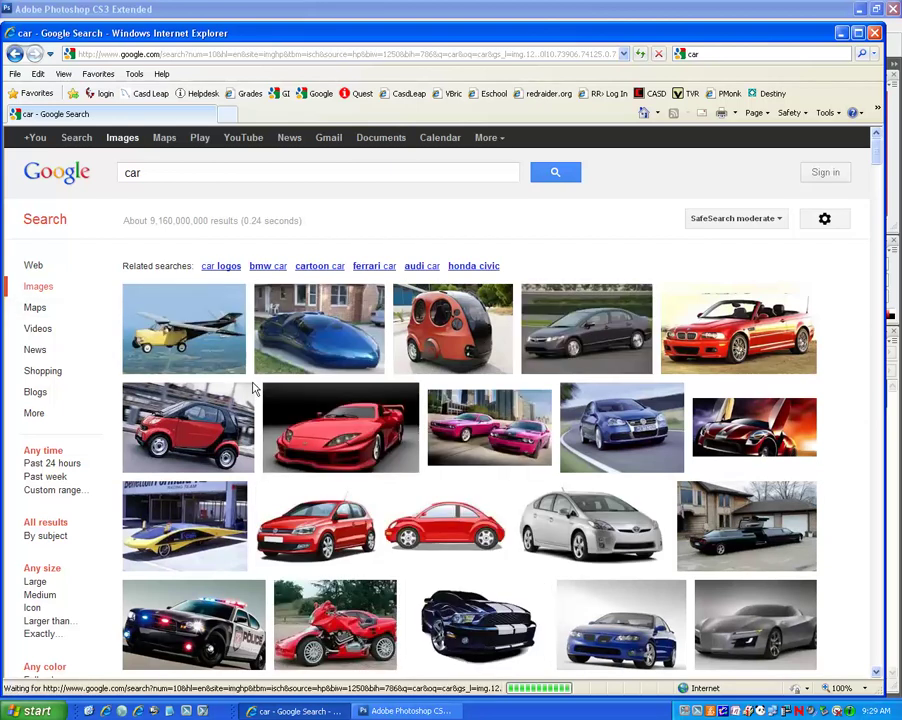
scroll(253, 388, "down", 3)
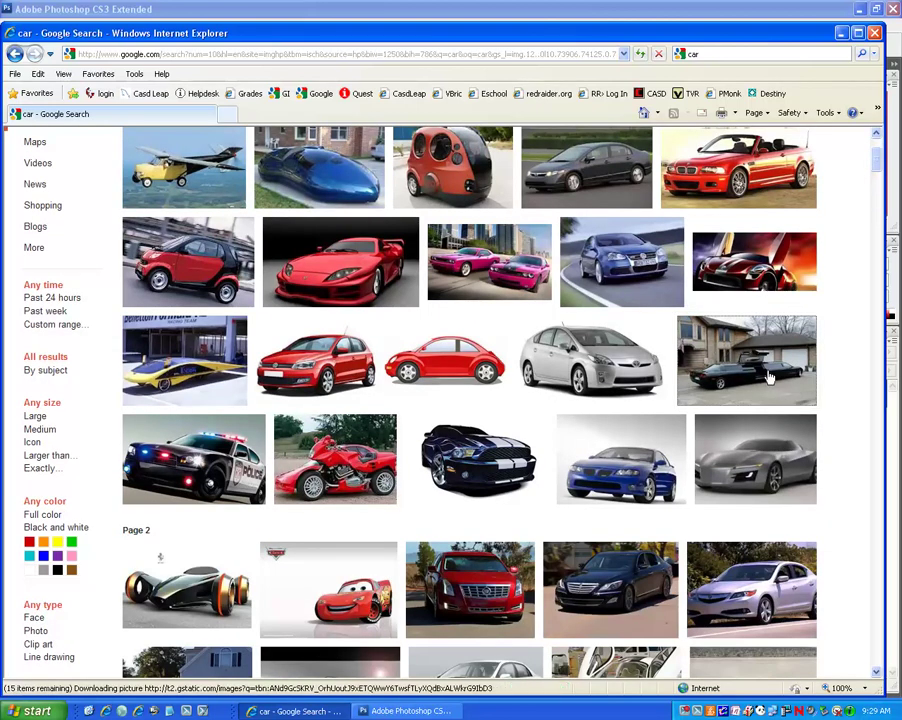
left_click_drag(874, 166, 878, 152)
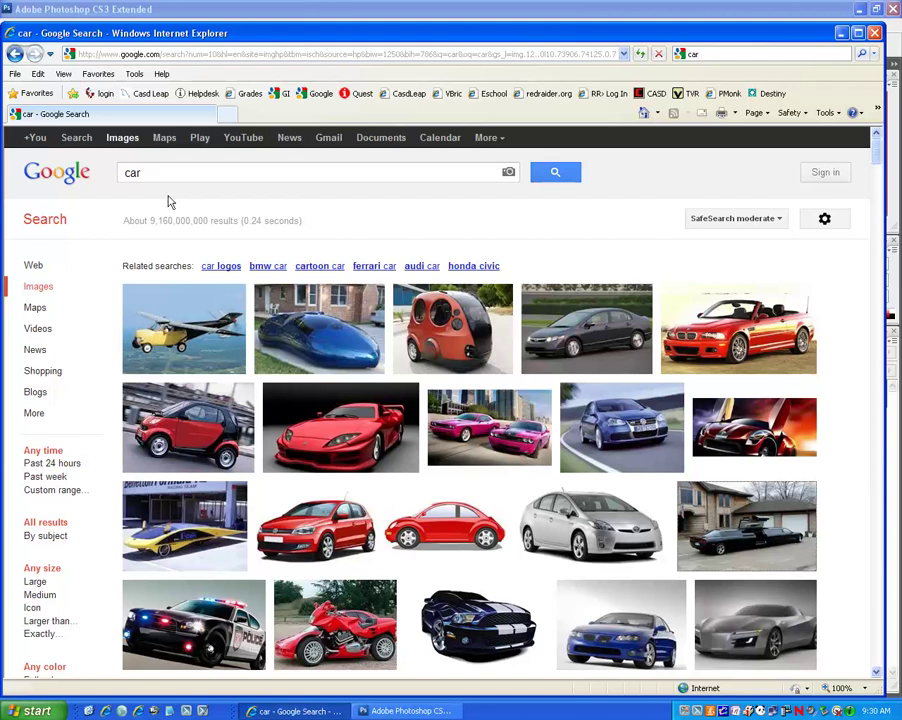
- Refine the query to 'car clipart' and run the search
left_click(165, 175)
type("clipart")
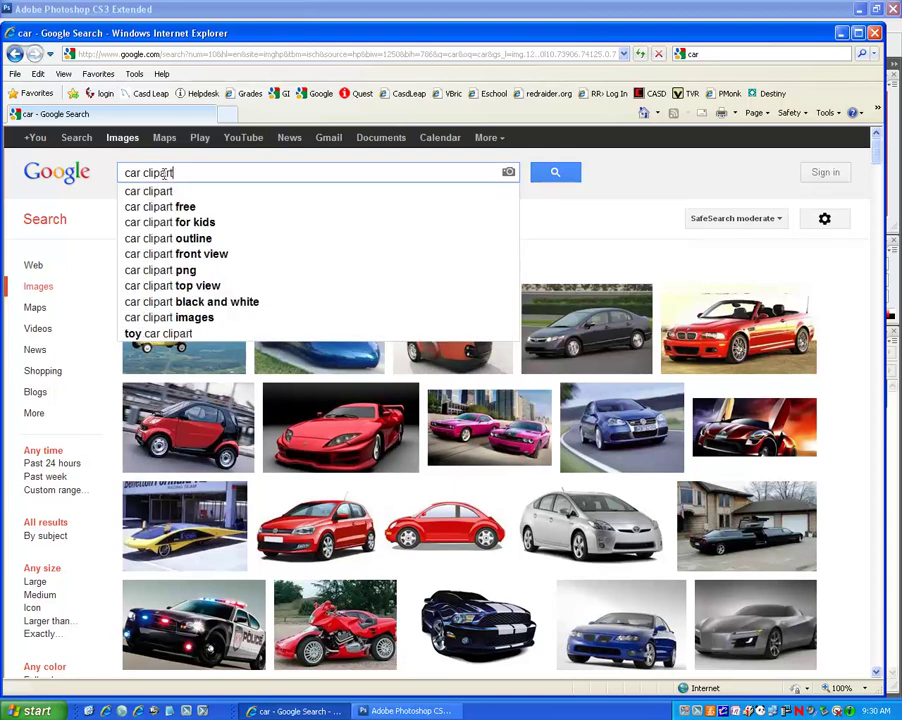
left_click(558, 176)
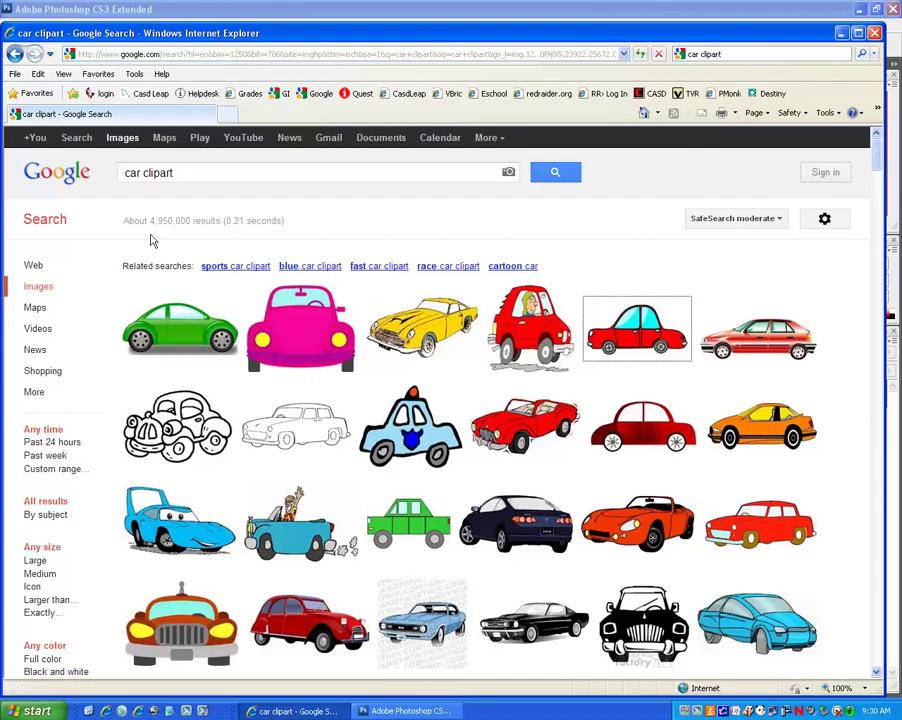
left_click(176, 173)
- Replace the query with 'lemonade' and search
left_click_drag(176, 173, 113, 174)
type("lemonade")
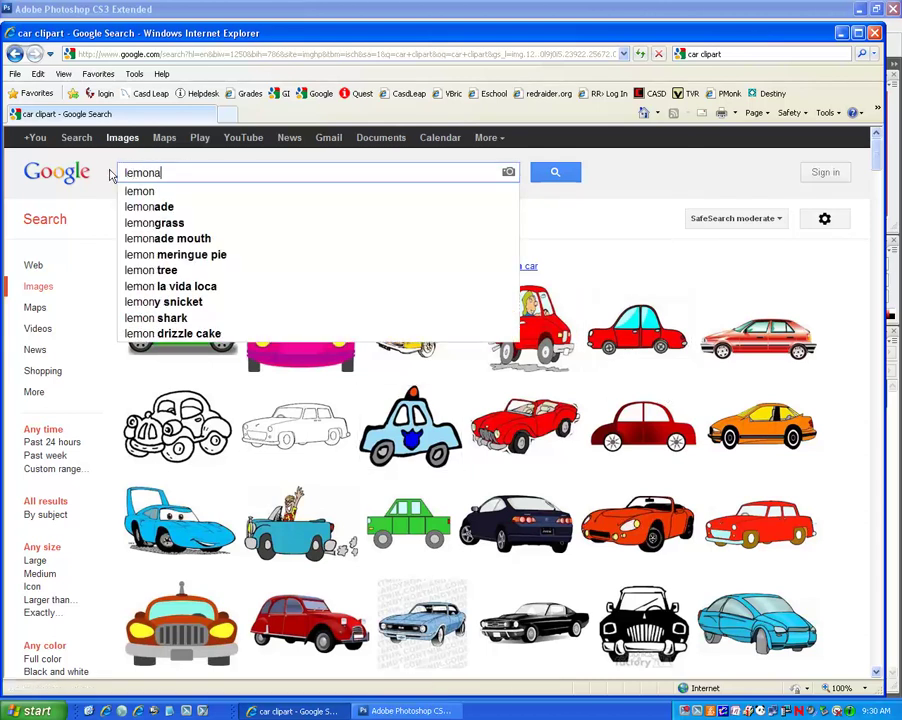
key("Return")
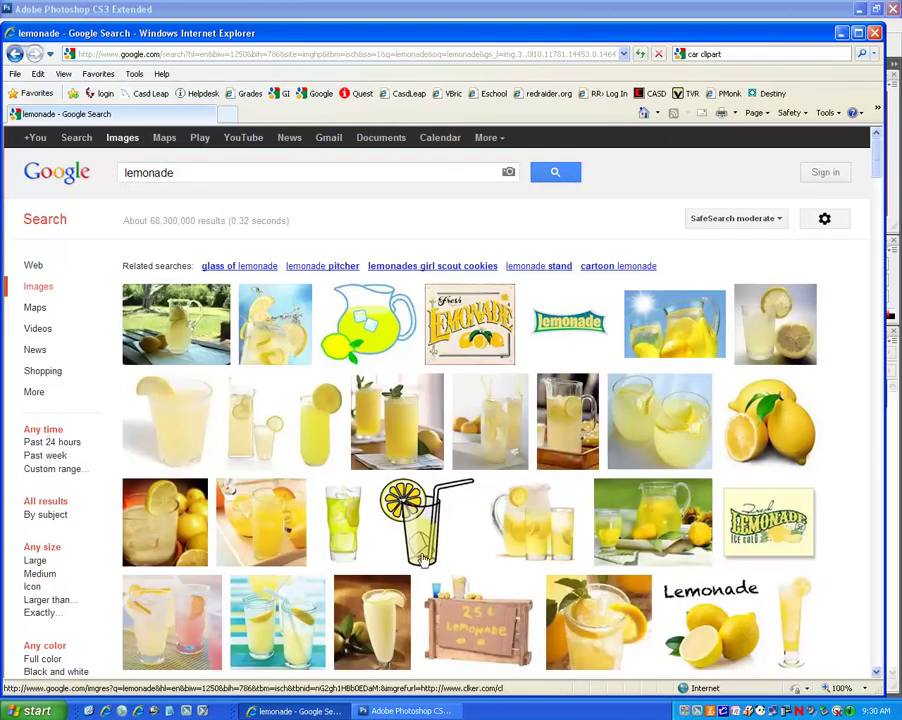
mouse_move(423, 560)
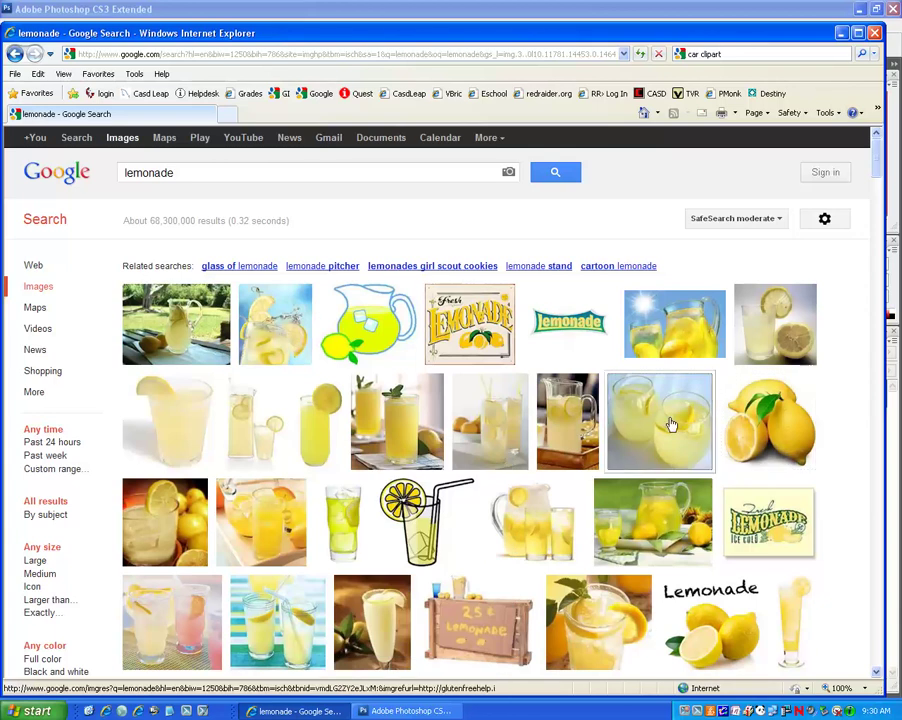
mouse_move(666, 419)
mouse_move(576, 416)
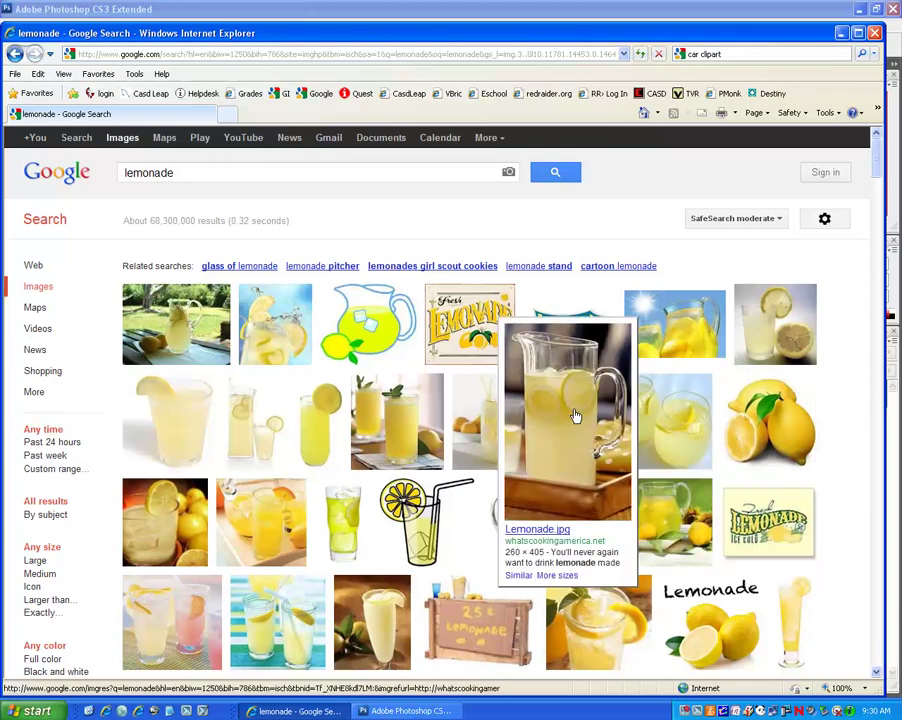
- Search 'lemonade clipart' and open the lemonade-glass result at full size
left_click(222, 173)
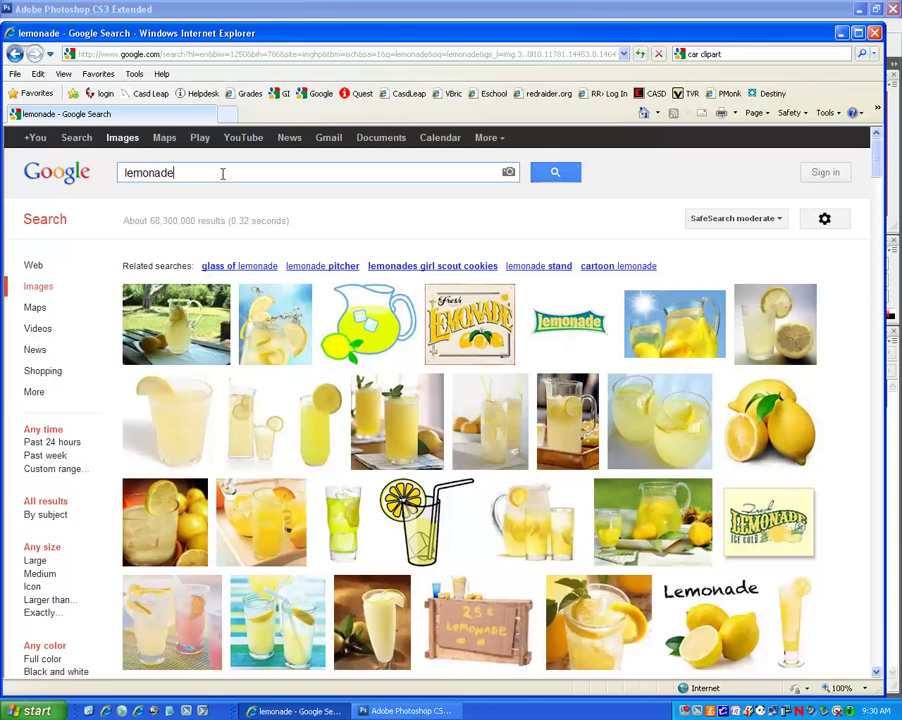
type("clipar")
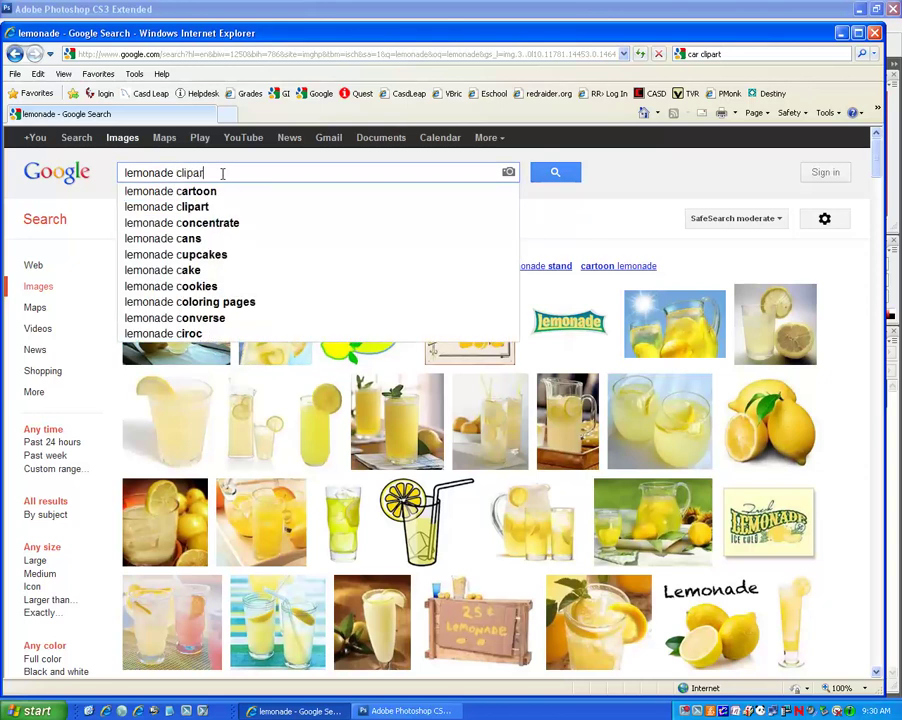
type("t")
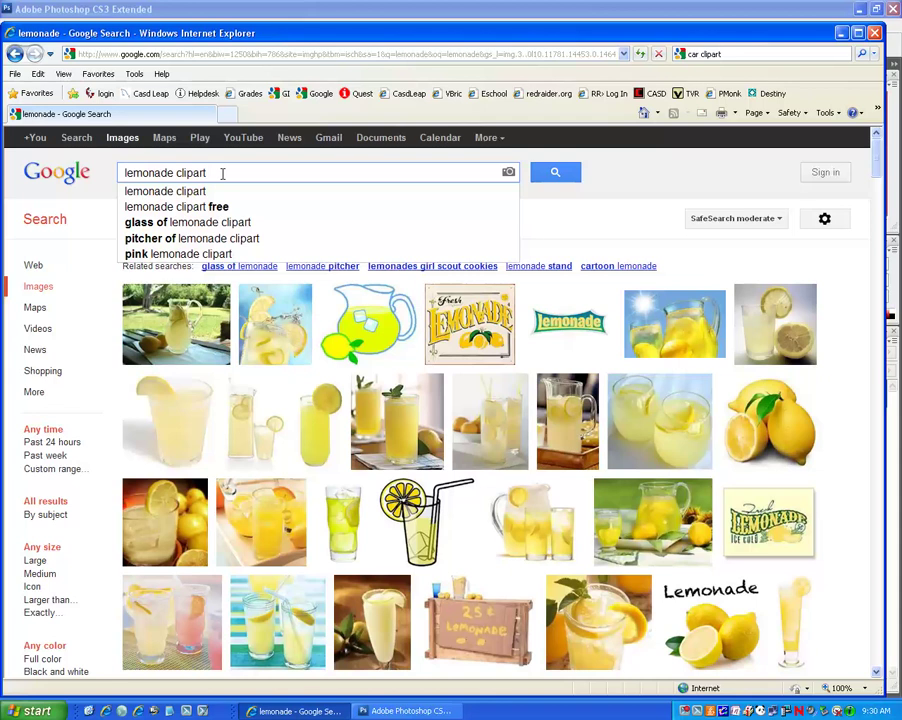
left_click(553, 172)
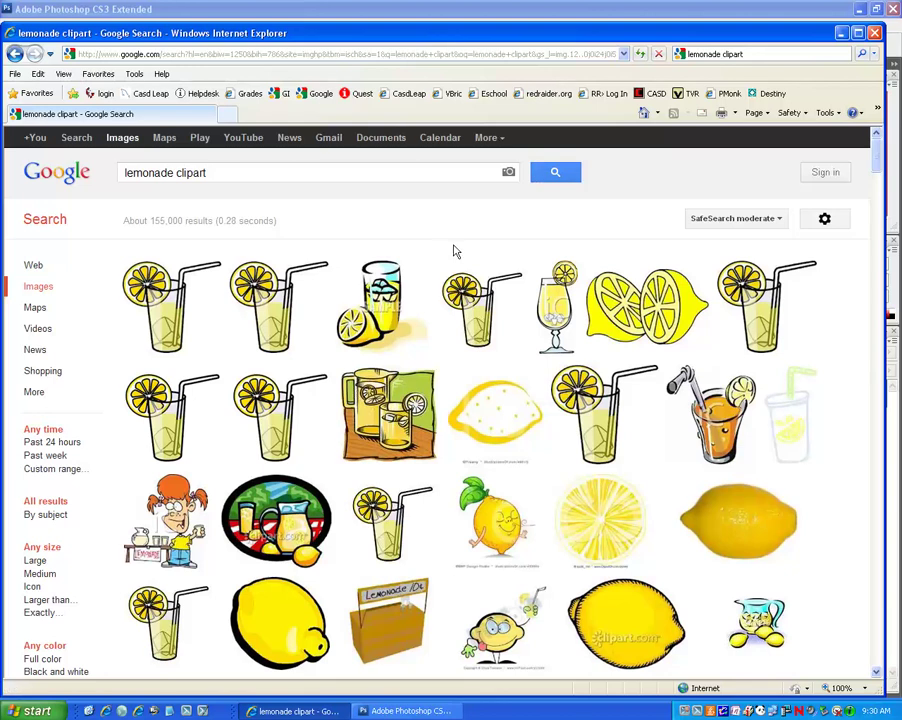
left_click(765, 320)
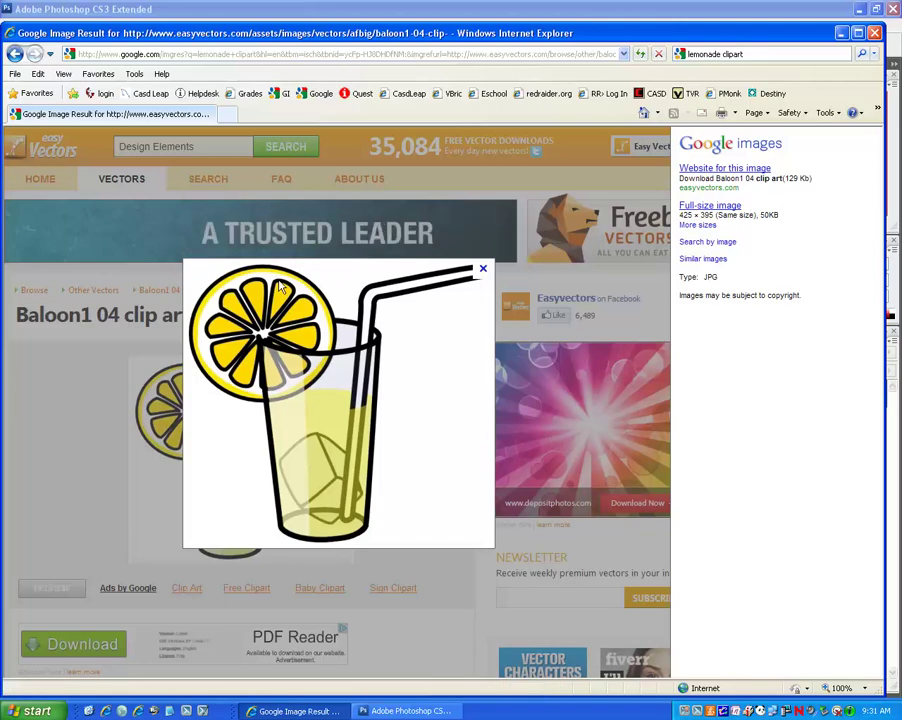
left_click(722, 212)
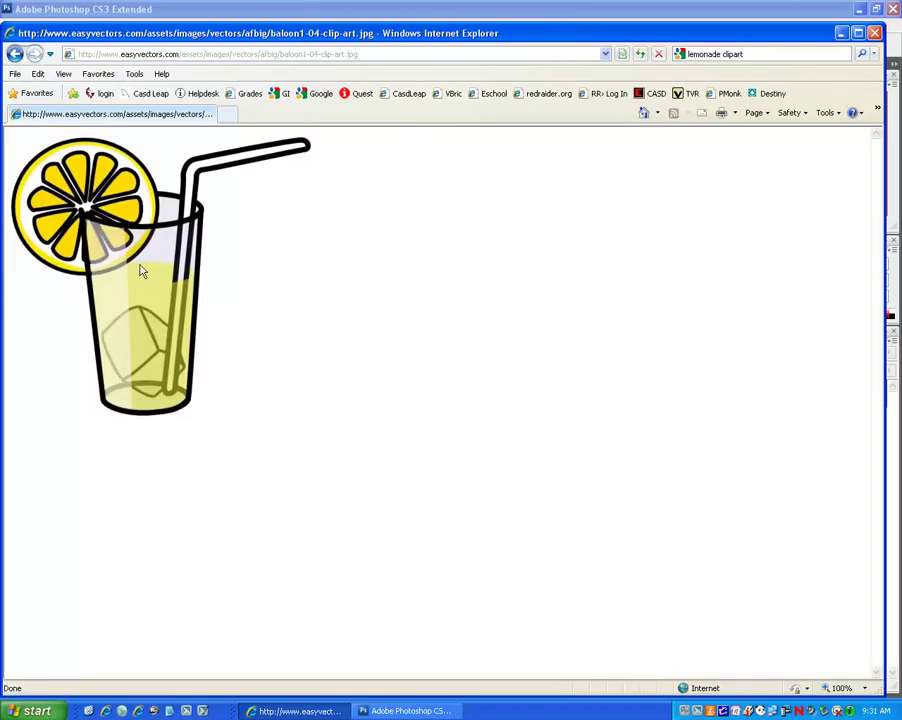
right_click(148, 272)
- Copy the lemonade image and paste it onto the red canvas as Layer 1
left_click(185, 429)
key("alt+Tab")
left_click(30, 24)
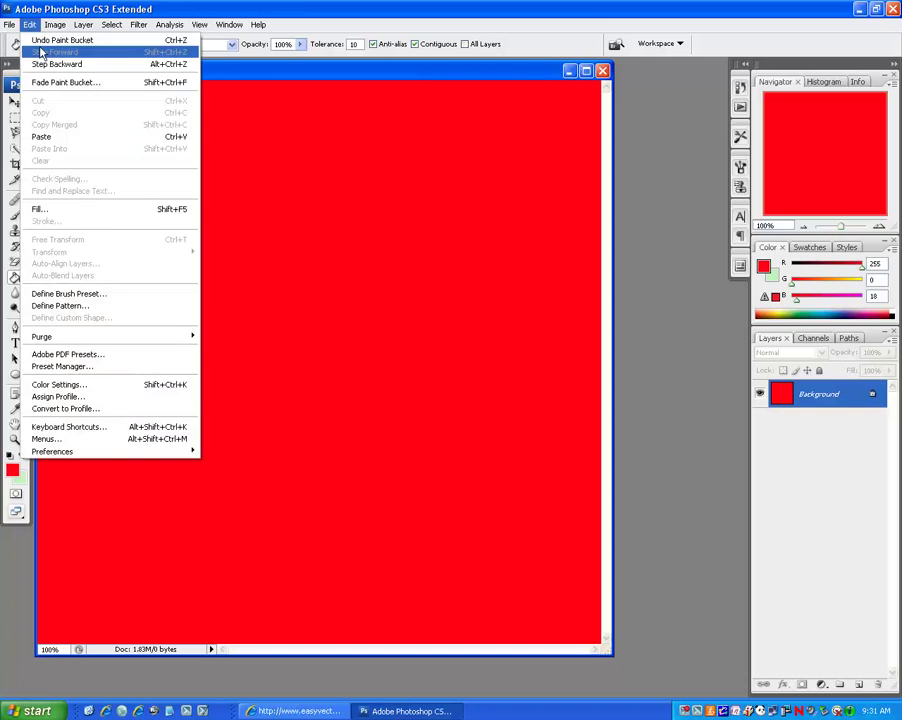
left_click(56, 136)
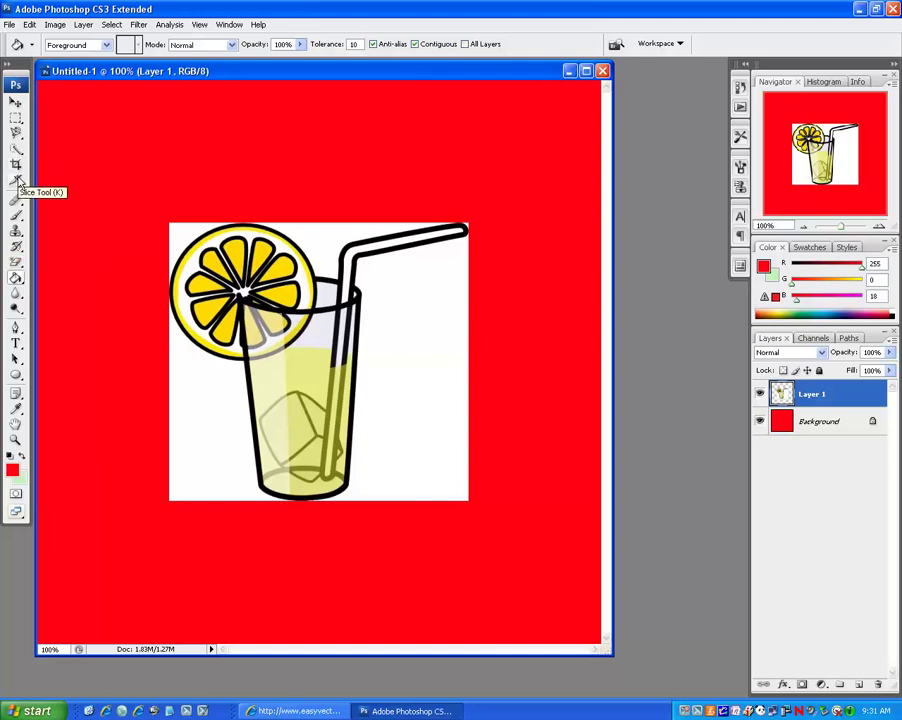
left_click(19, 264)
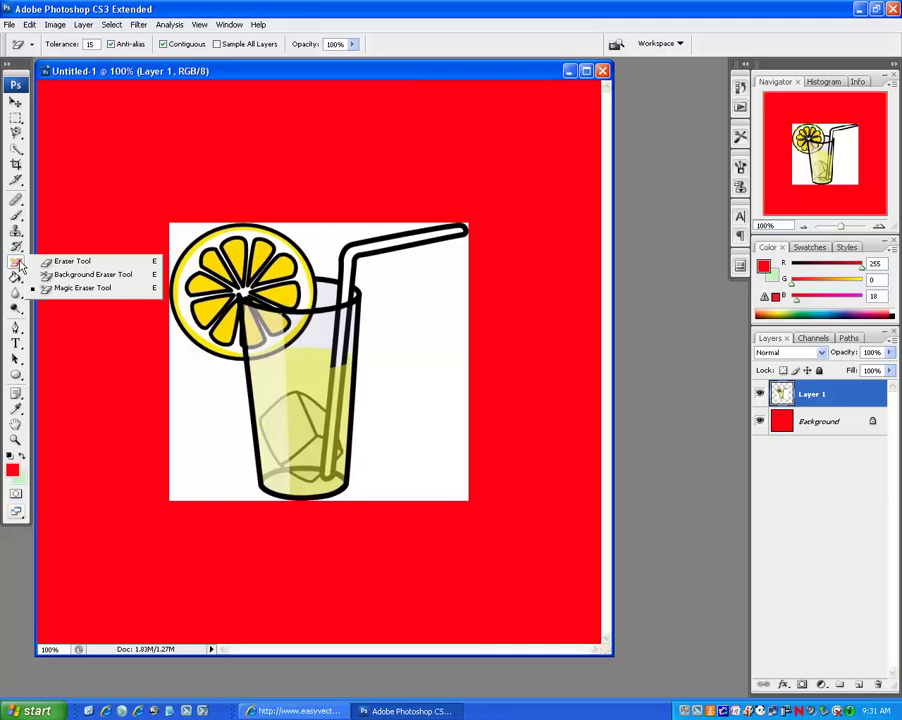
- With the Magic Eraser, erase the white left and right of the glass, and near the lemon and straw
left_click(56, 293)
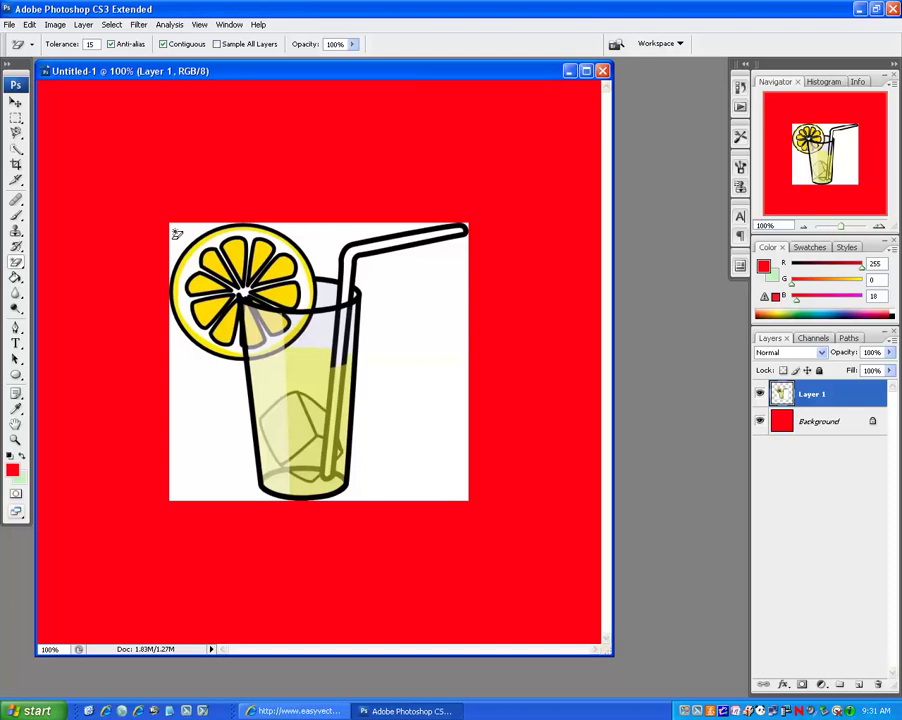
left_click(405, 388)
left_click(205, 430)
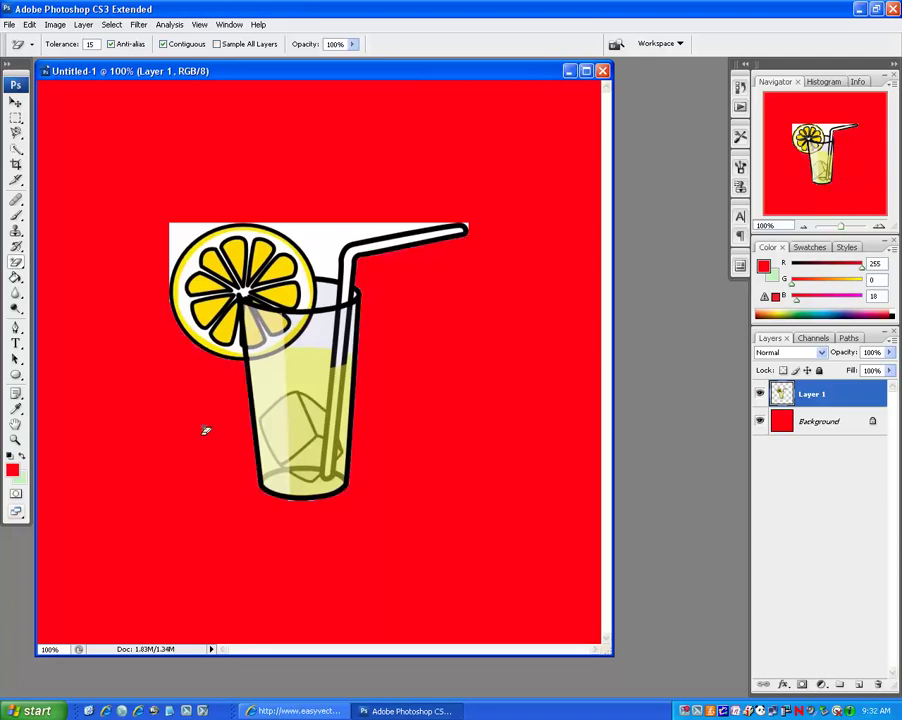
left_click(327, 253)
left_click(194, 230)
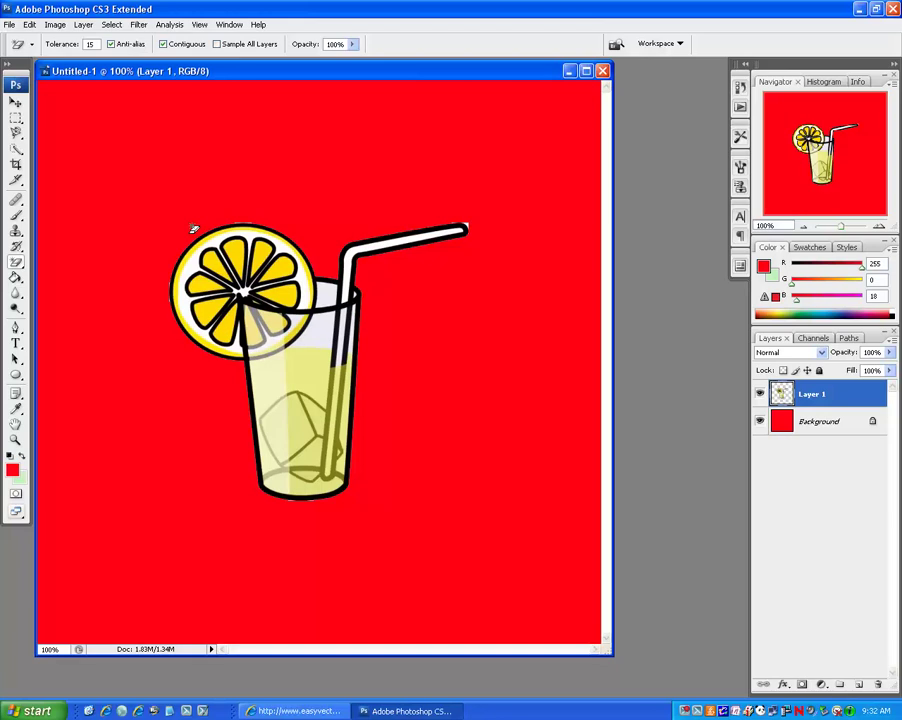
- Zoom in to 200% and Magic-Erase the leftover white slivers at the glass bottom
left_click(15, 440)
left_click(201, 325)
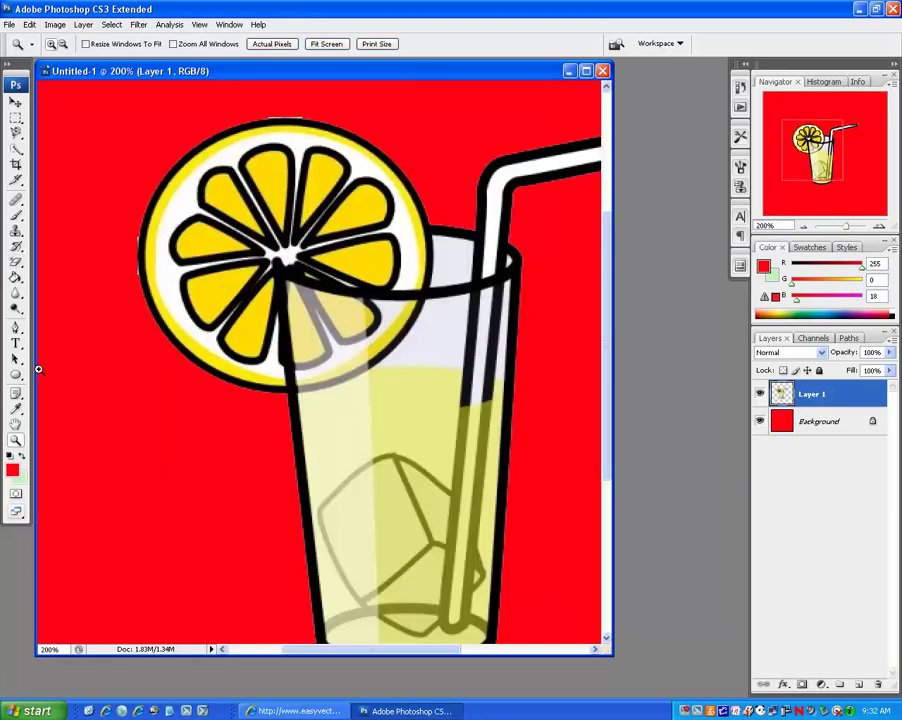
left_click(15, 261)
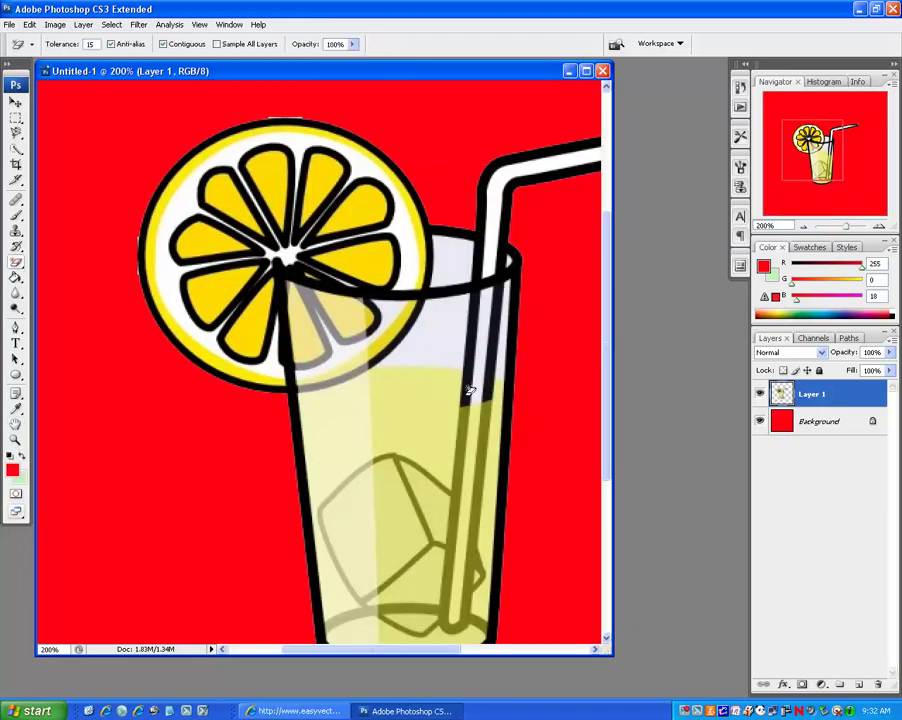
left_click_drag(604, 285, 566, 383)
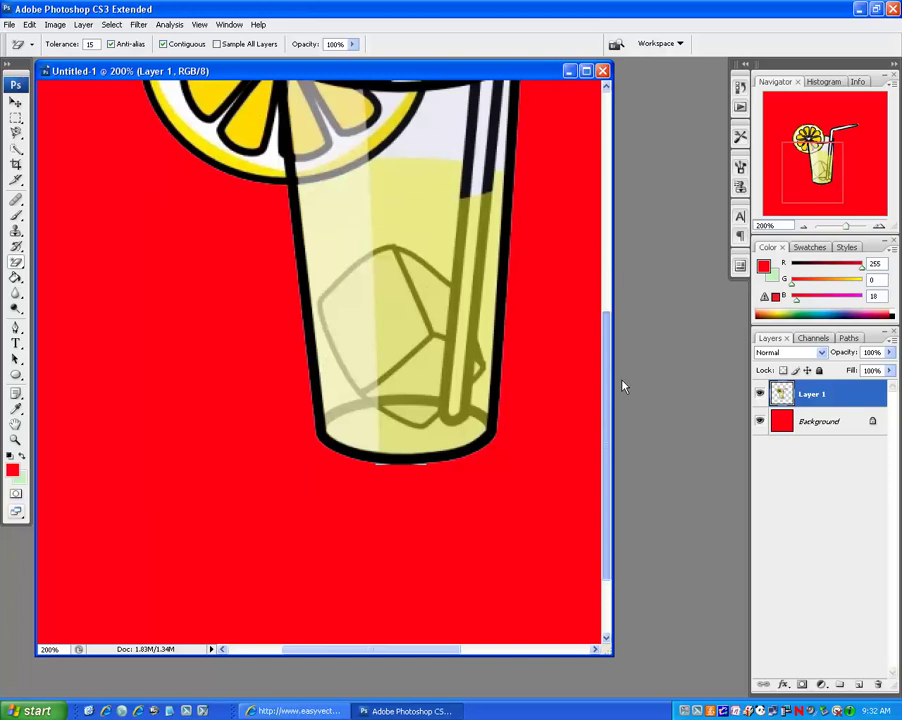
left_click(425, 468)
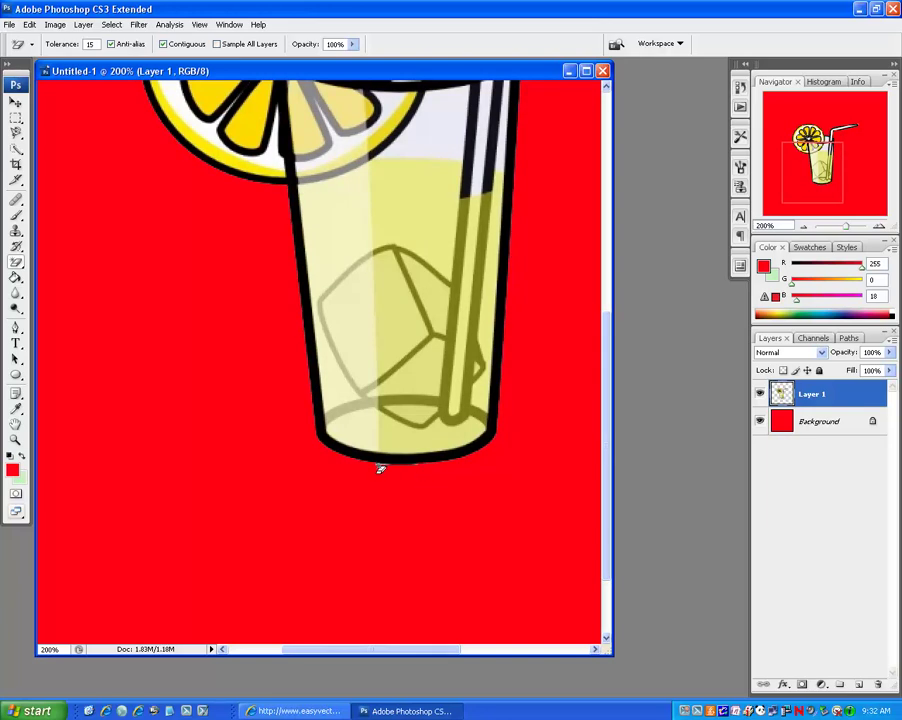
left_click(384, 464)
scroll(540, 476, "up", 5)
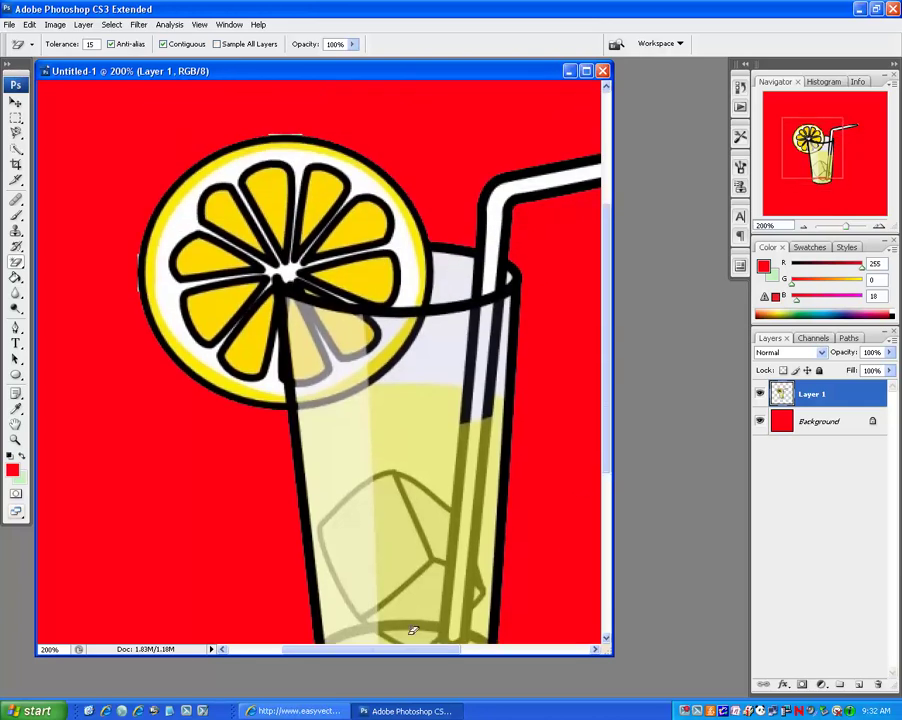
left_click_drag(358, 650, 469, 630)
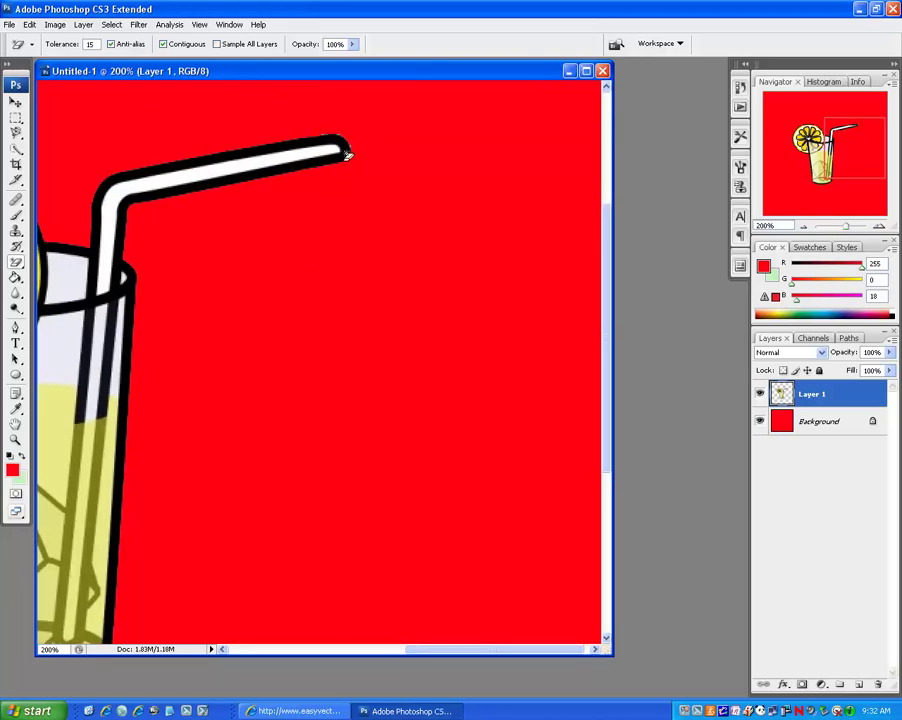
left_click_drag(440, 655, 321, 643)
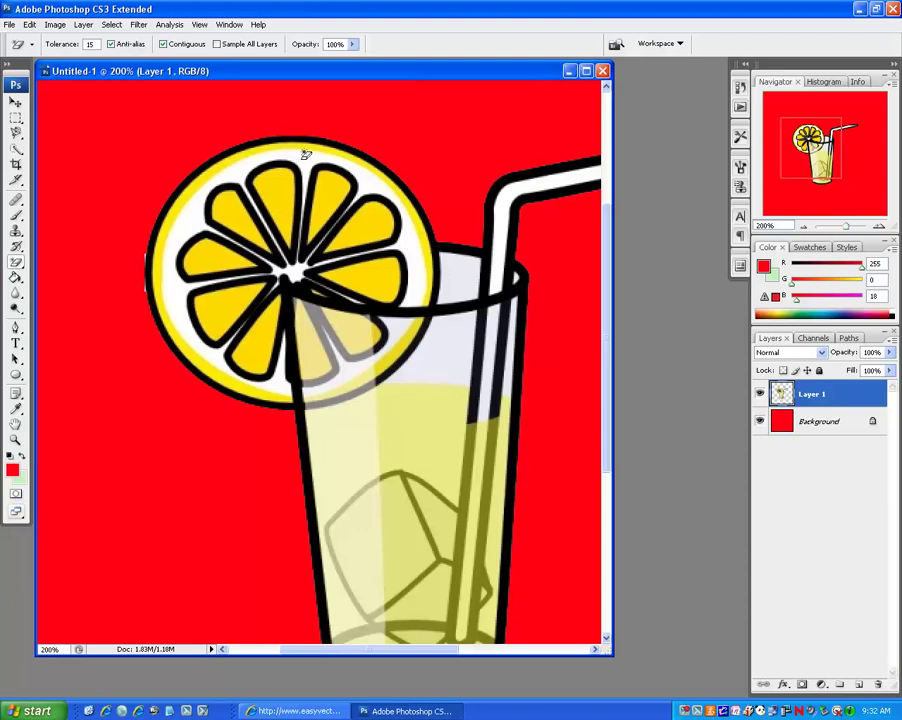
- Zoom back to 100%, try erasing two lemon segments, then Step Backward to restore them
key("z")
key("ctrl+minus")
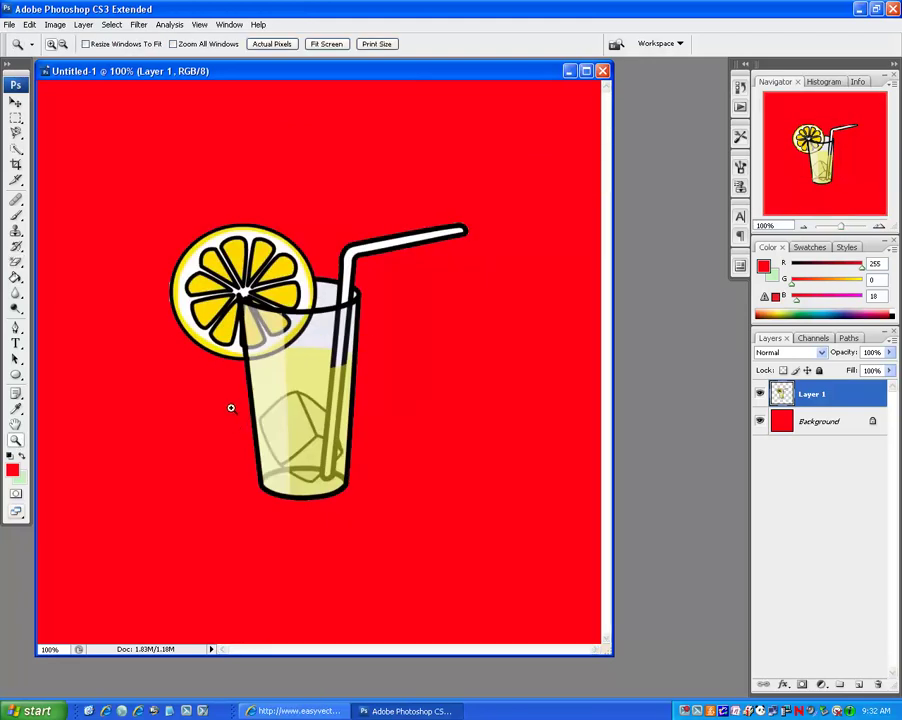
left_click(15, 262)
left_click(41, 289)
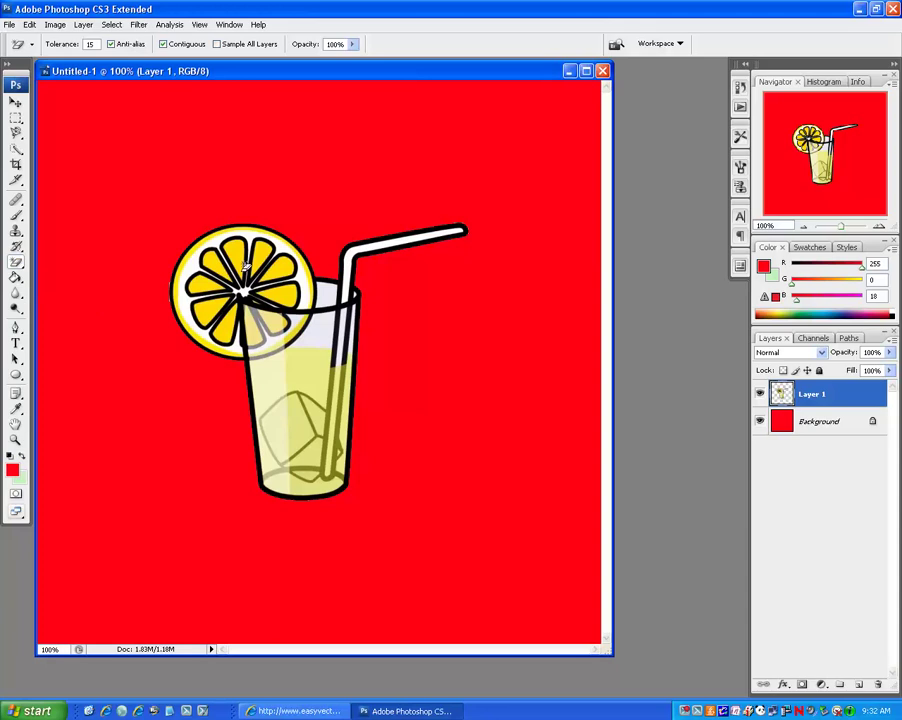
left_click(234, 252)
left_click(260, 256)
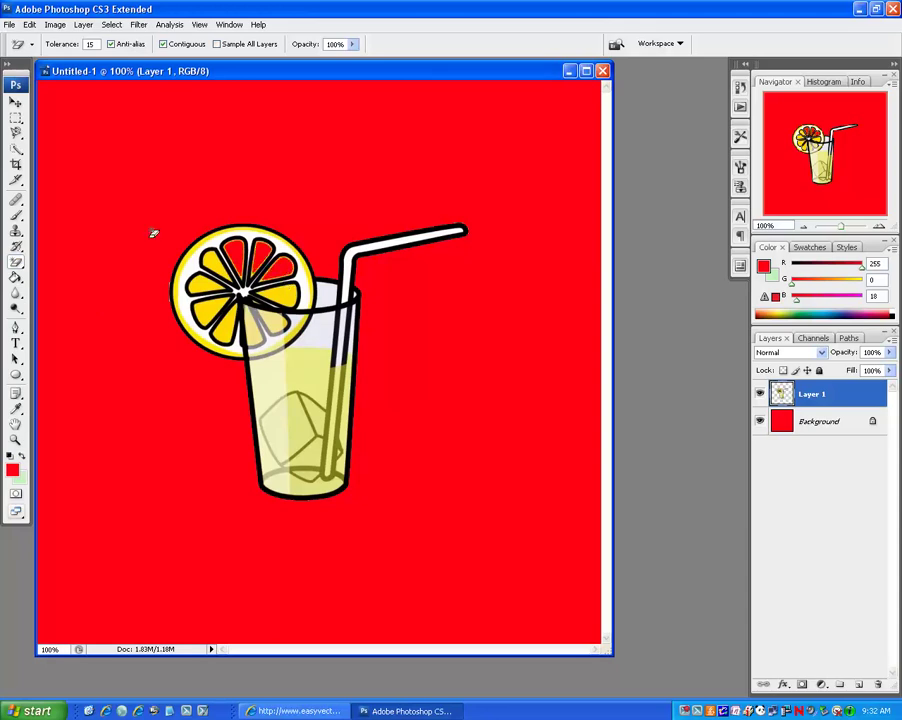
left_click(30, 24)
left_click(57, 64)
left_click(30, 24)
left_click(41, 64)
left_click(30, 24)
left_click(41, 64)
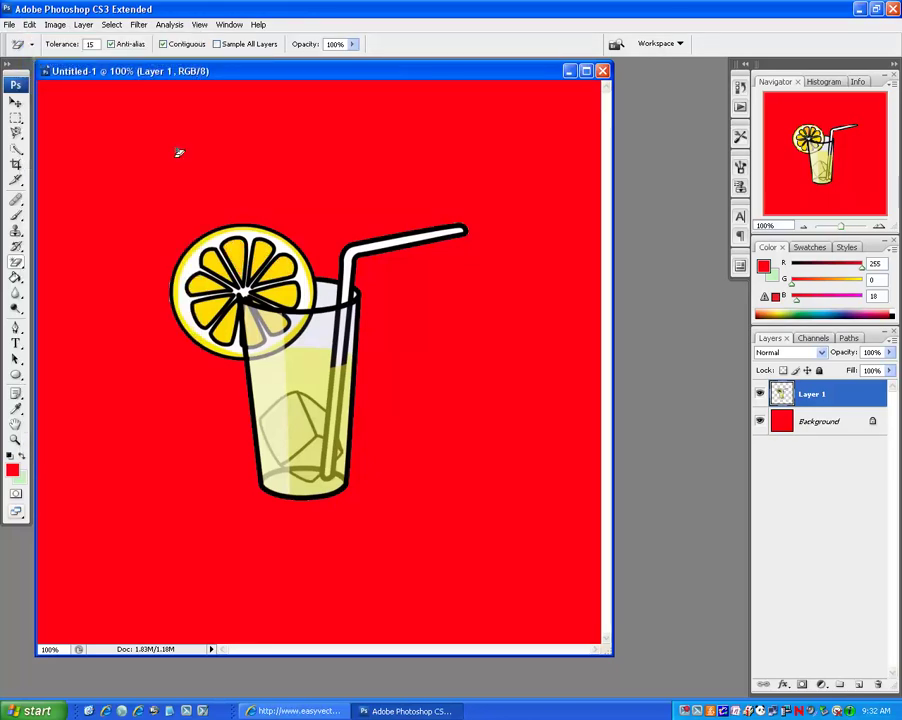
- Move the lemonade glass to the canvas's top-left and return to the browser
left_click(16, 101)
left_click_drag(290, 384, 172, 275)
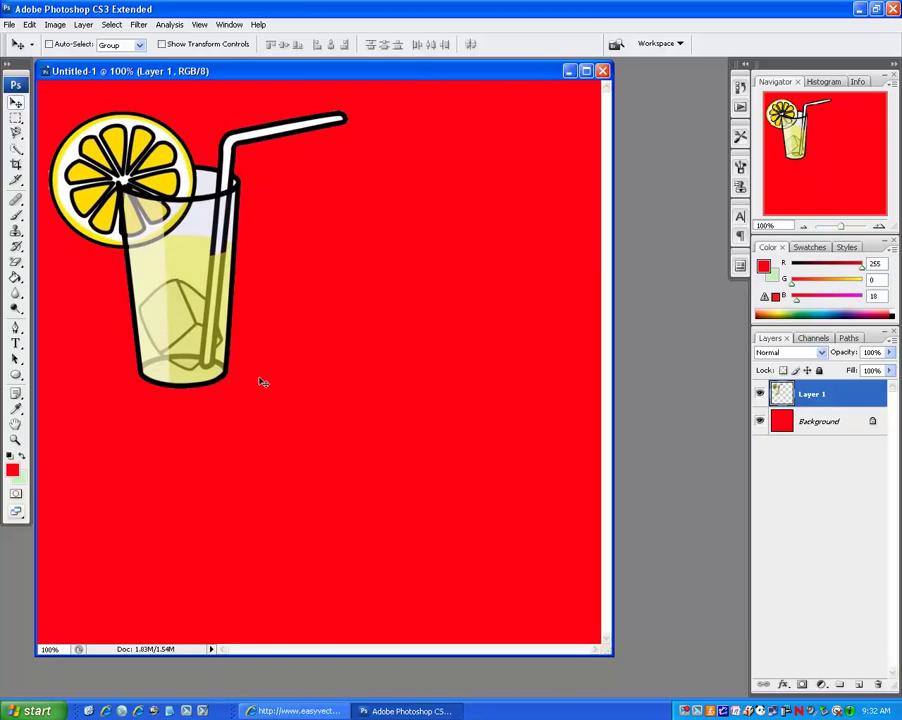
left_click(290, 710)
- Go back to the lemonade clipart results and open the nicubunu Lemonade glass result
left_click(17, 54)
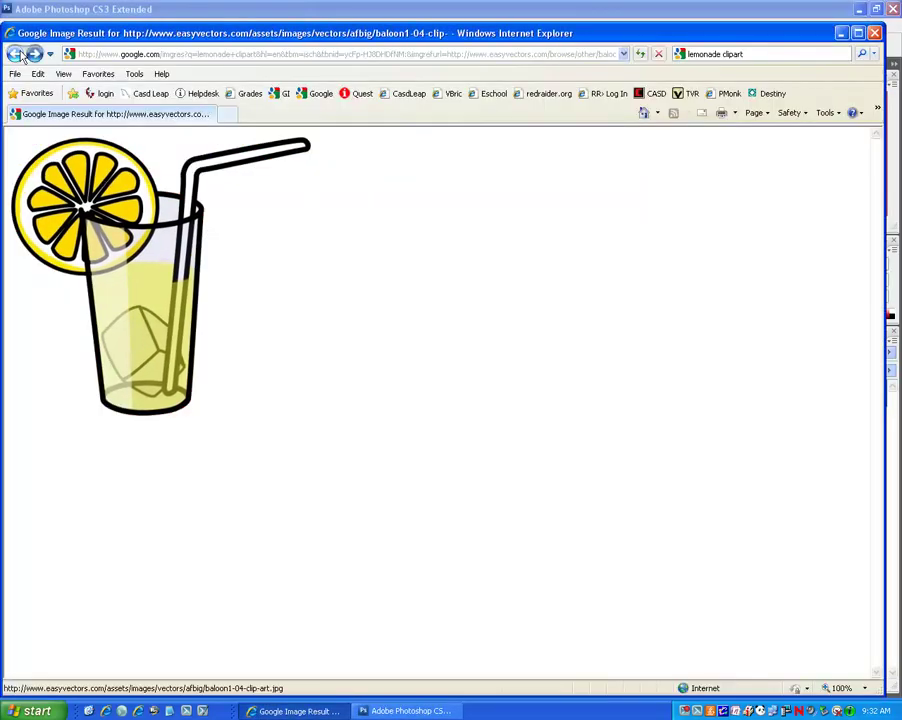
left_click(14, 53)
left_click(15, 54)
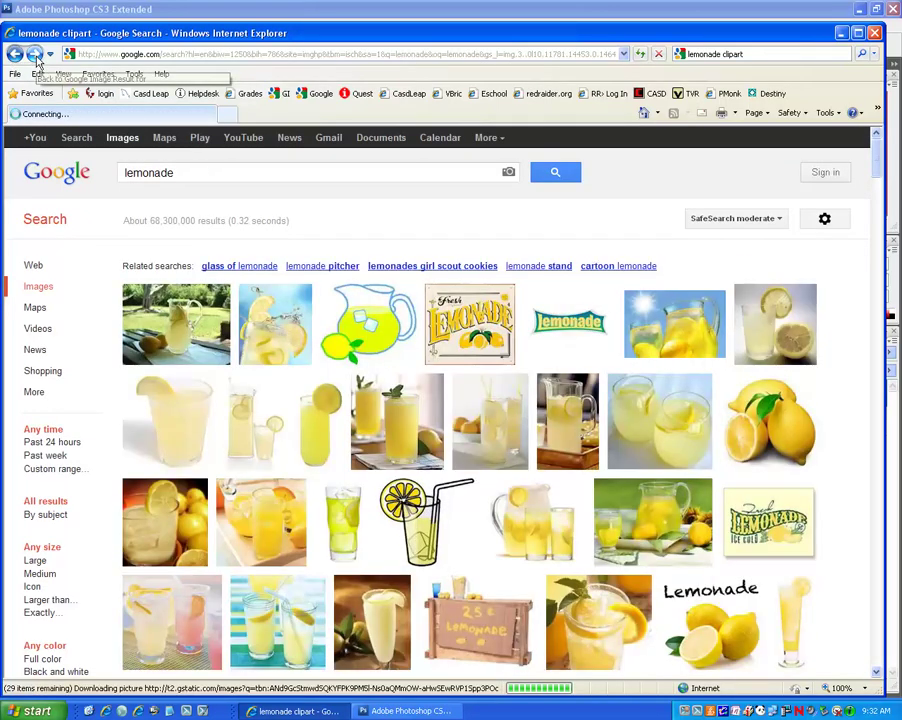
left_click(35, 54)
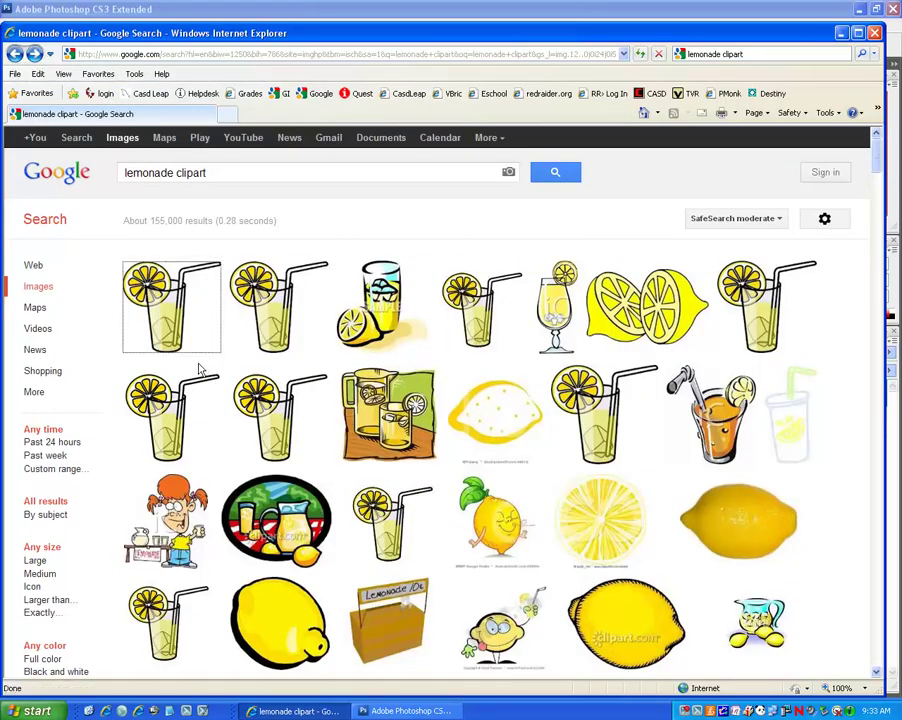
mouse_move(283, 420)
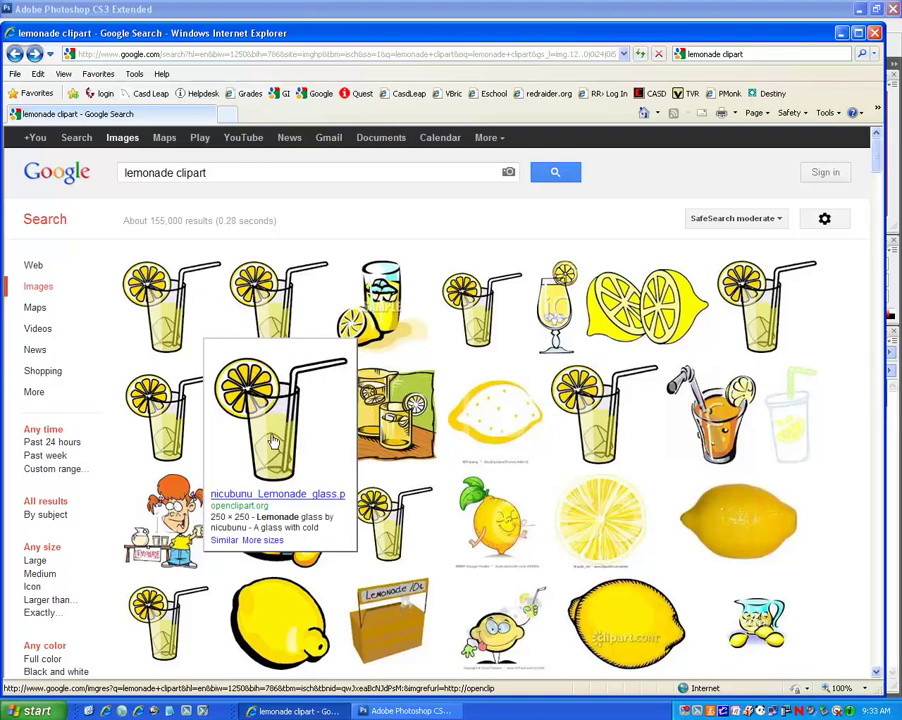
left_click(270, 388)
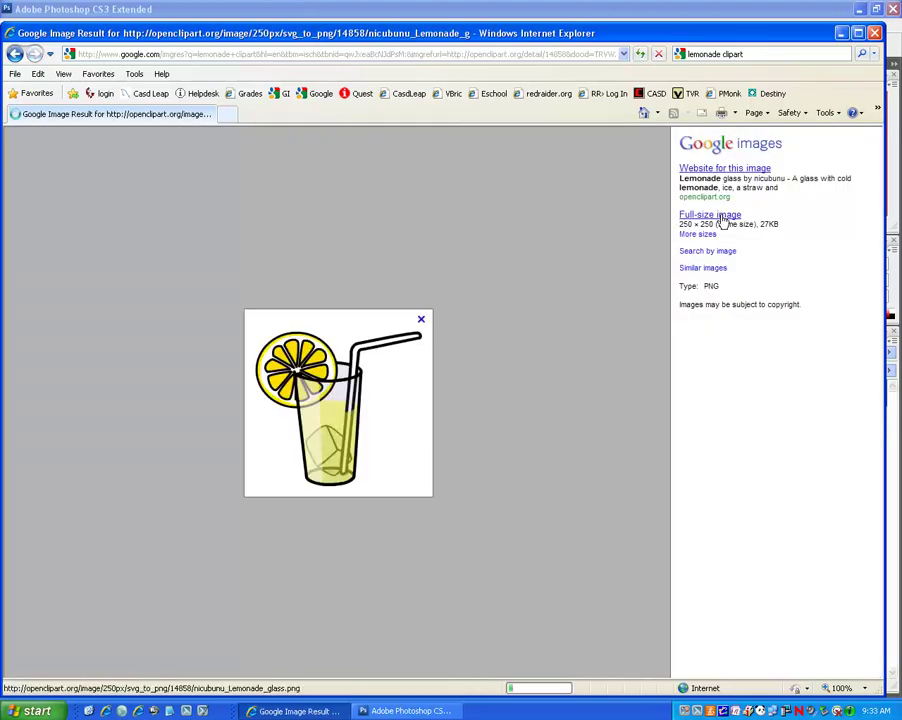
- Open the Lemonade glass PNG at full size, copy it, and return to Photoshop
left_click(711, 215)
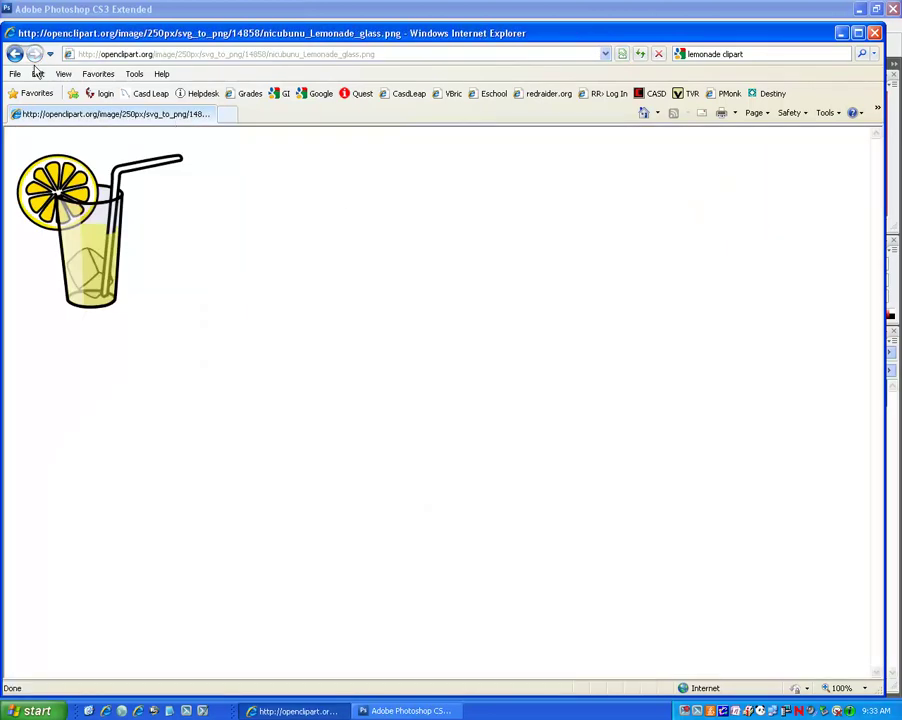
left_click(15, 54)
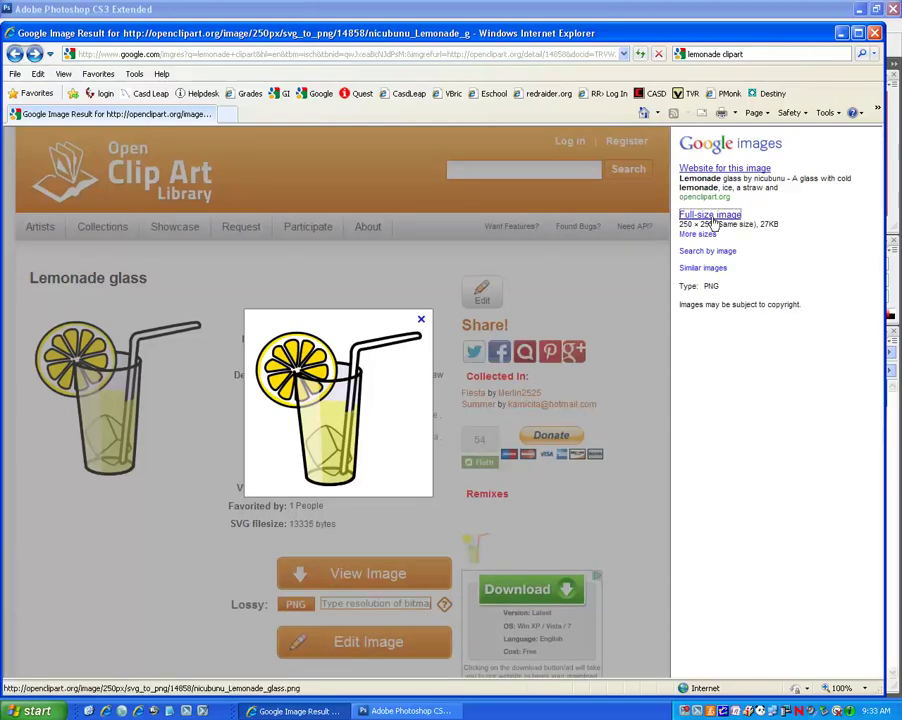
left_click(713, 218)
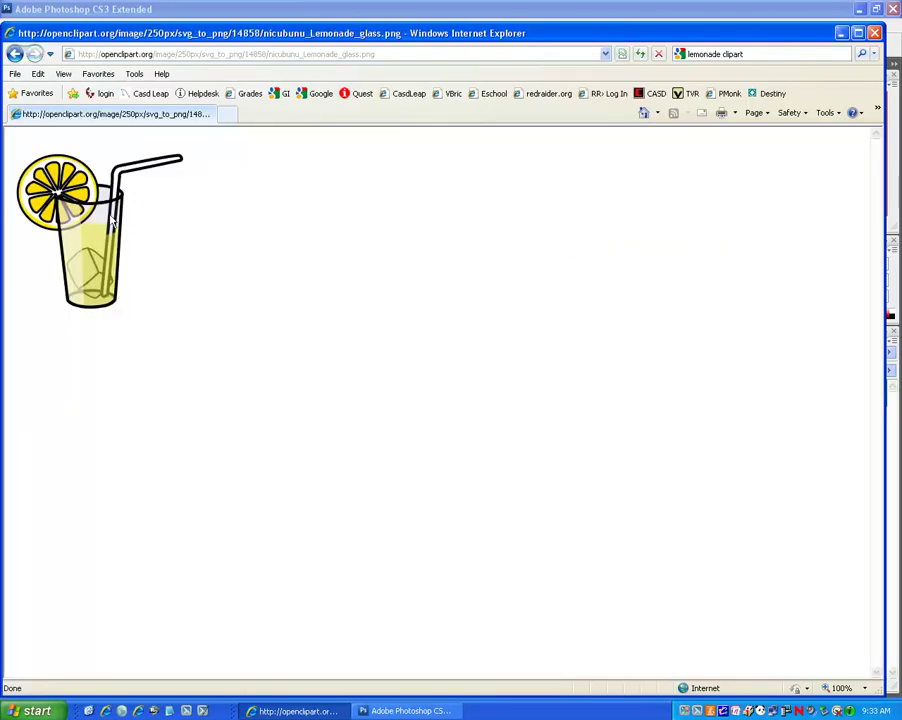
right_click(113, 222)
left_click(166, 378)
left_click(410, 711)
- Paste the copied glass as Layer 2 and drag it to the canvas's lower right
left_click(30, 24)
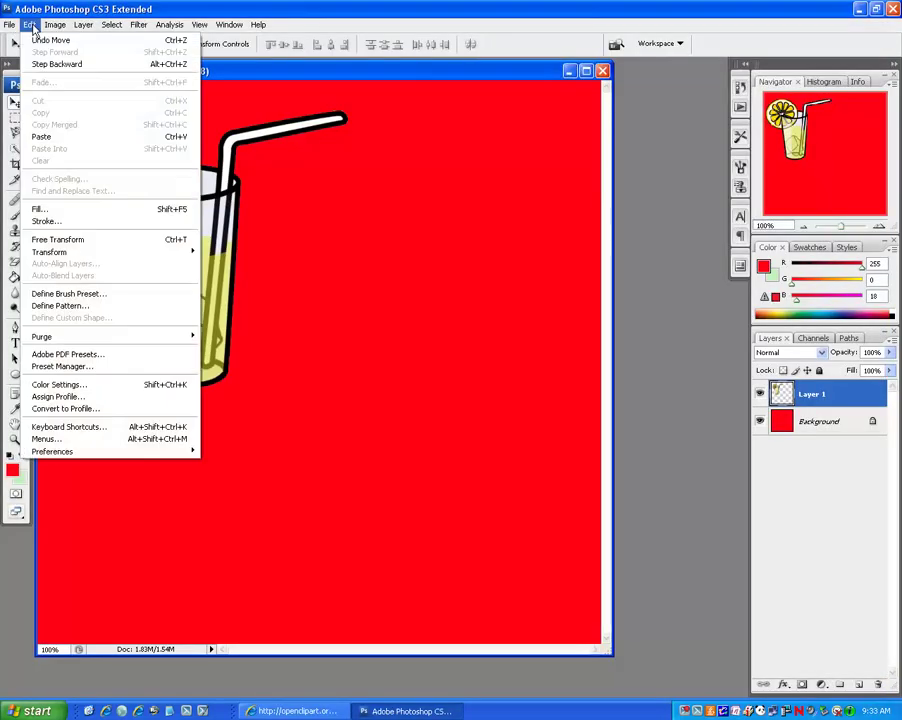
left_click(41, 136)
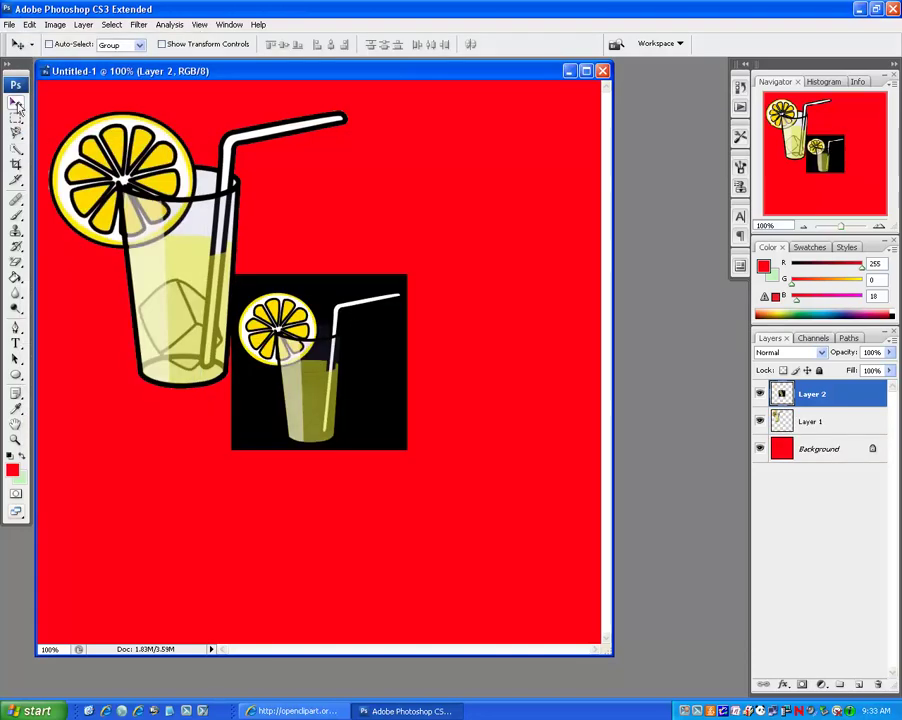
left_click_drag(382, 342, 453, 405)
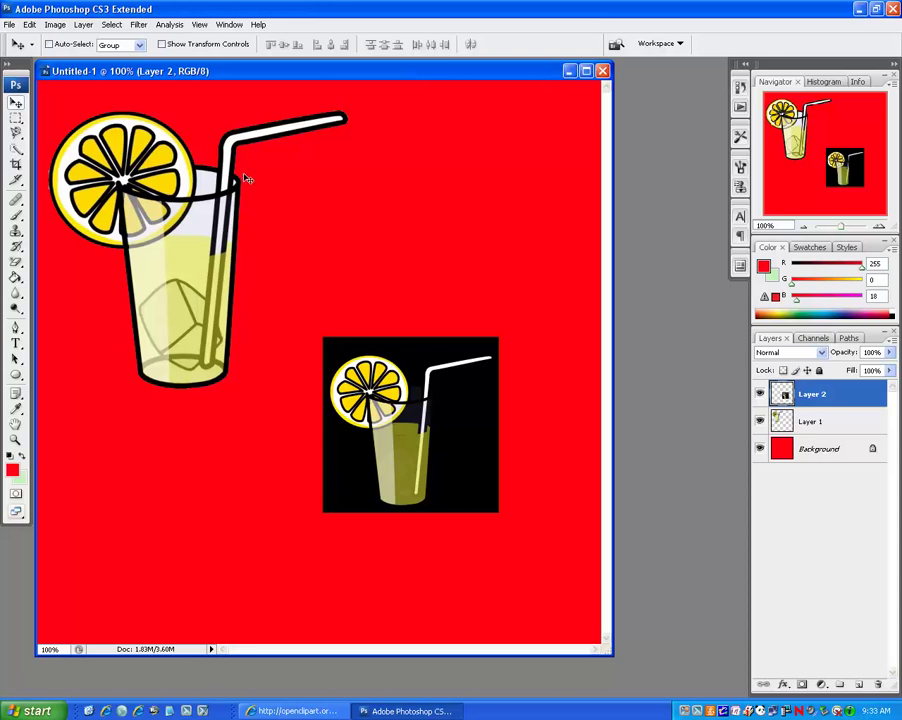
left_click_drag(17, 264, 57, 294)
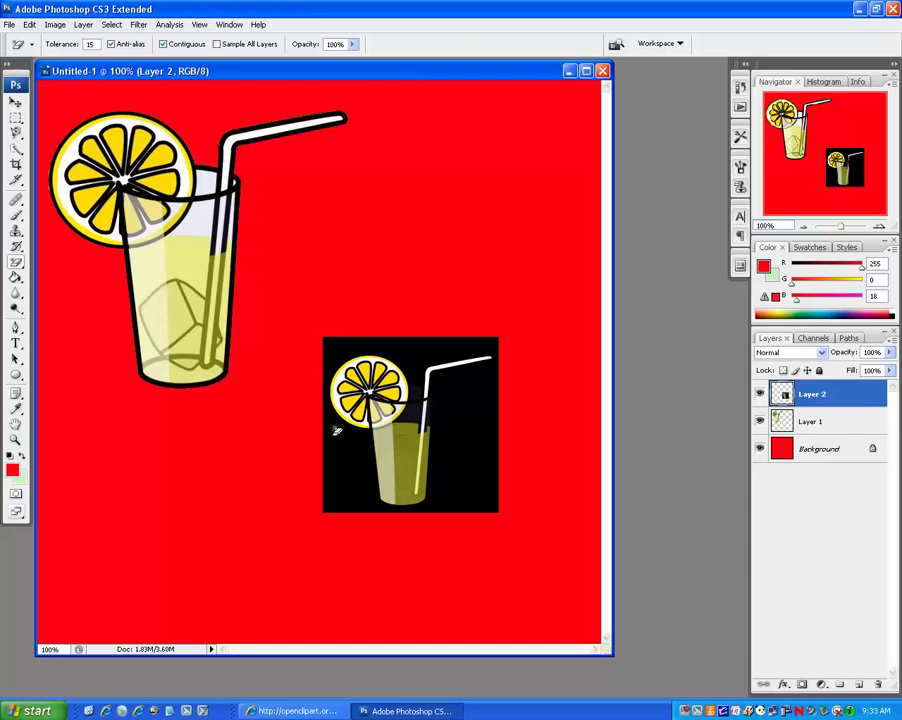
- Magic-Erase the black surround and the black patches beside the small glass's straw
left_click(464, 429)
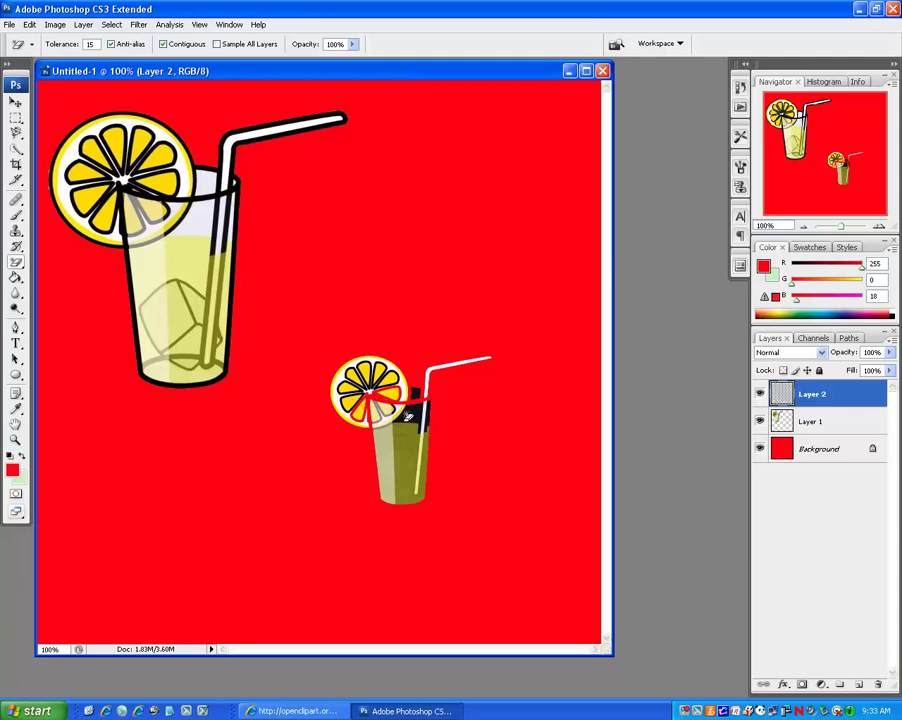
left_click(427, 413)
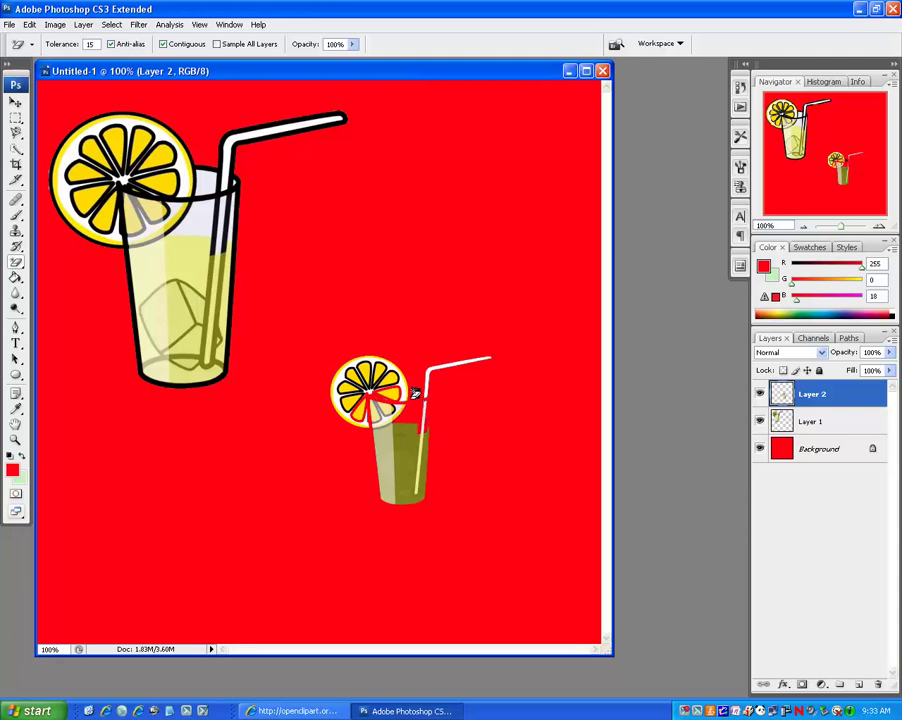
left_click(418, 396)
left_click(15, 103)
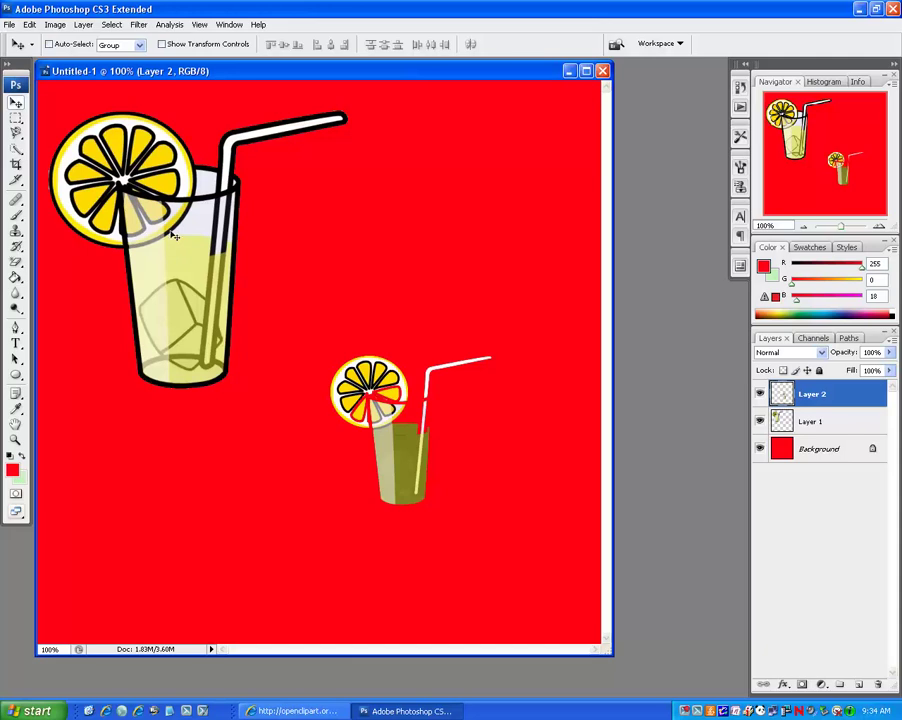
- Delete Layer 2 with the small test glass, then drag the large lemonade glass to the canvas centre
right_click(808, 396)
left_click(815, 446)
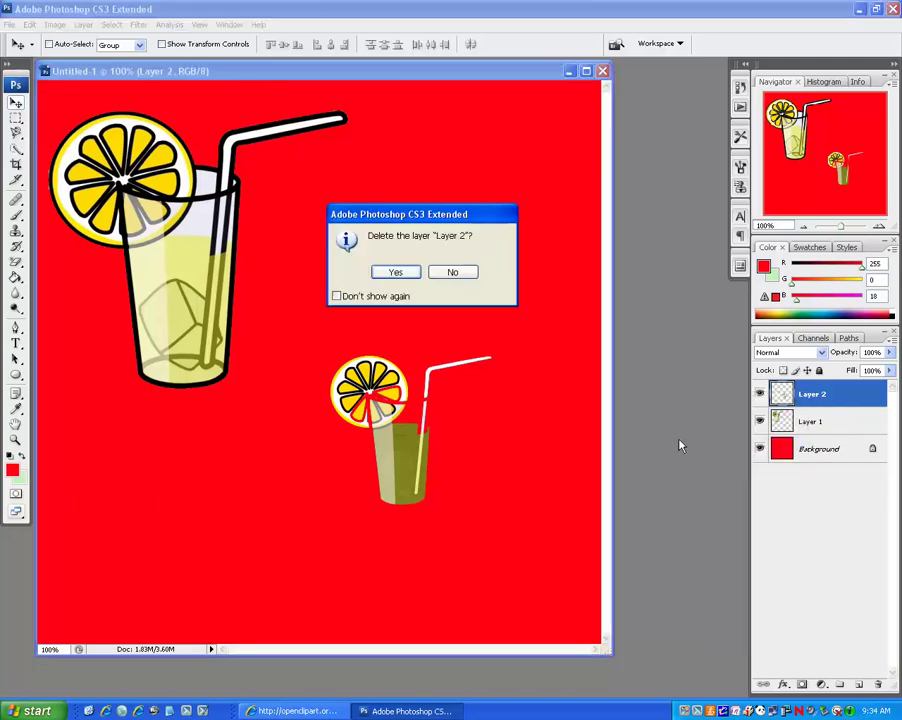
left_click(402, 272)
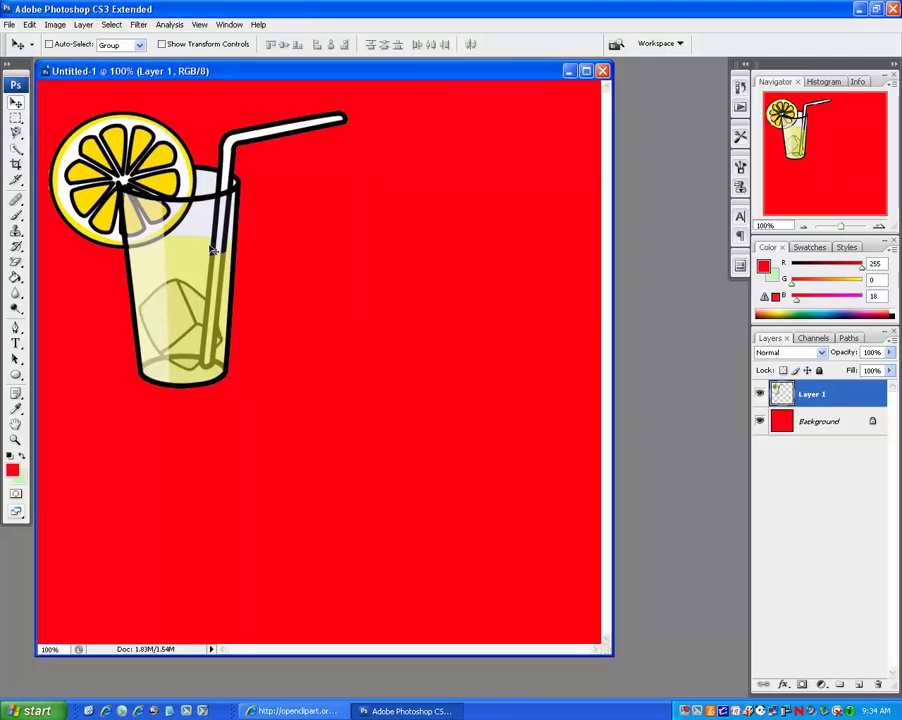
left_click_drag(152, 179, 267, 291)
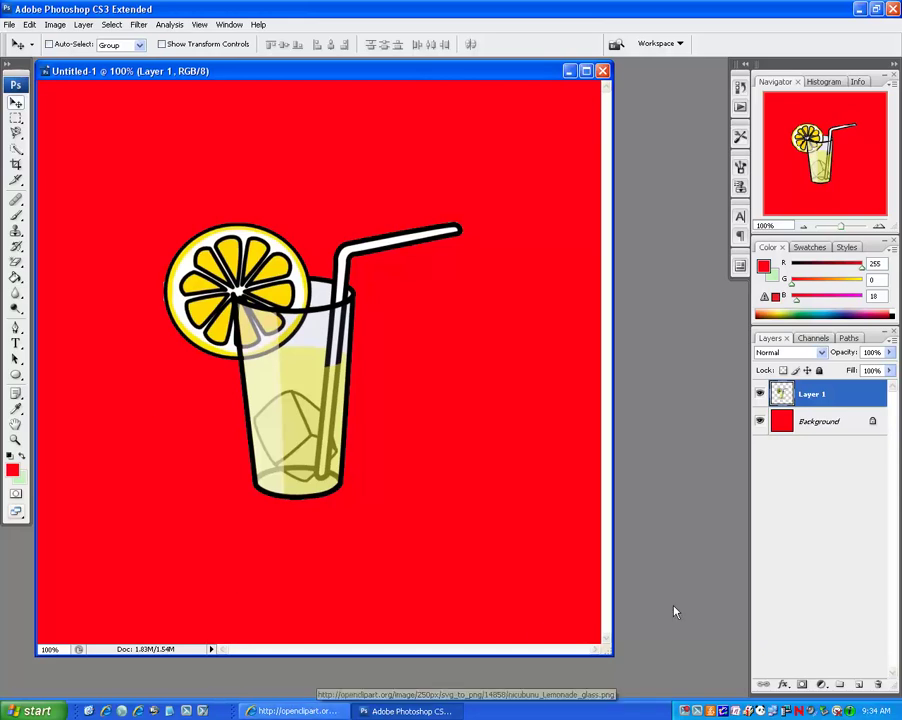
- In the browser, go back to the lemonade clipart results and open the sps0492.jpg pitcher at full size
left_click(295, 711)
left_click(15, 54)
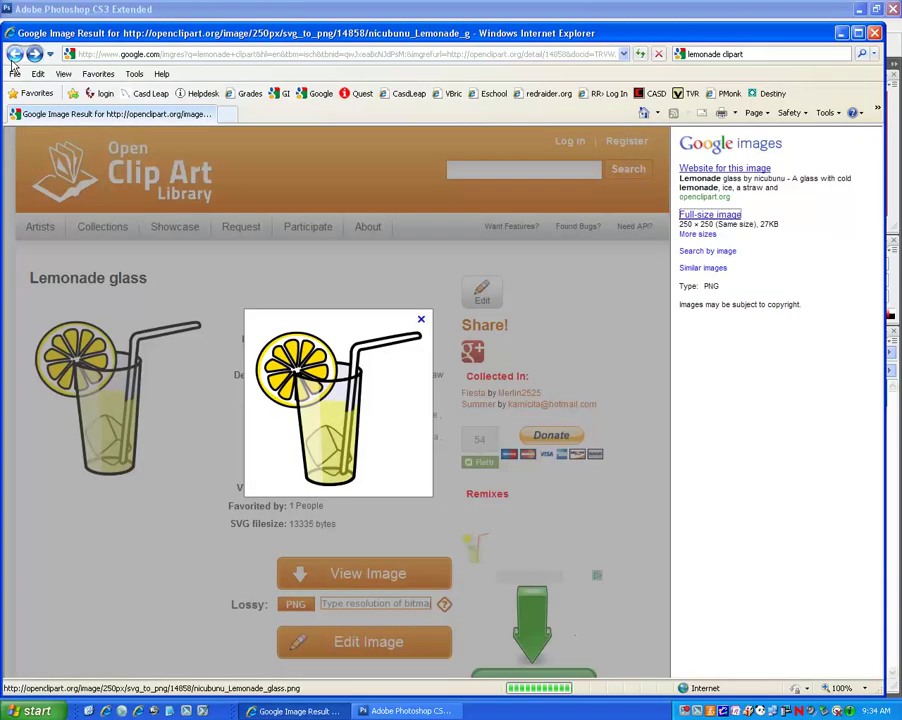
left_click(14, 54)
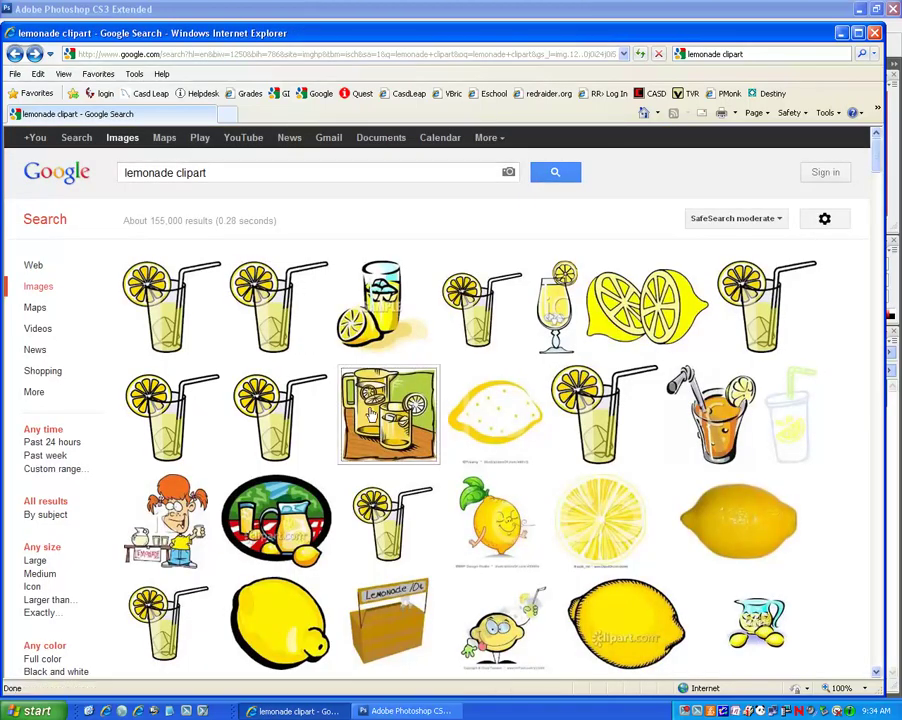
mouse_move(383, 410)
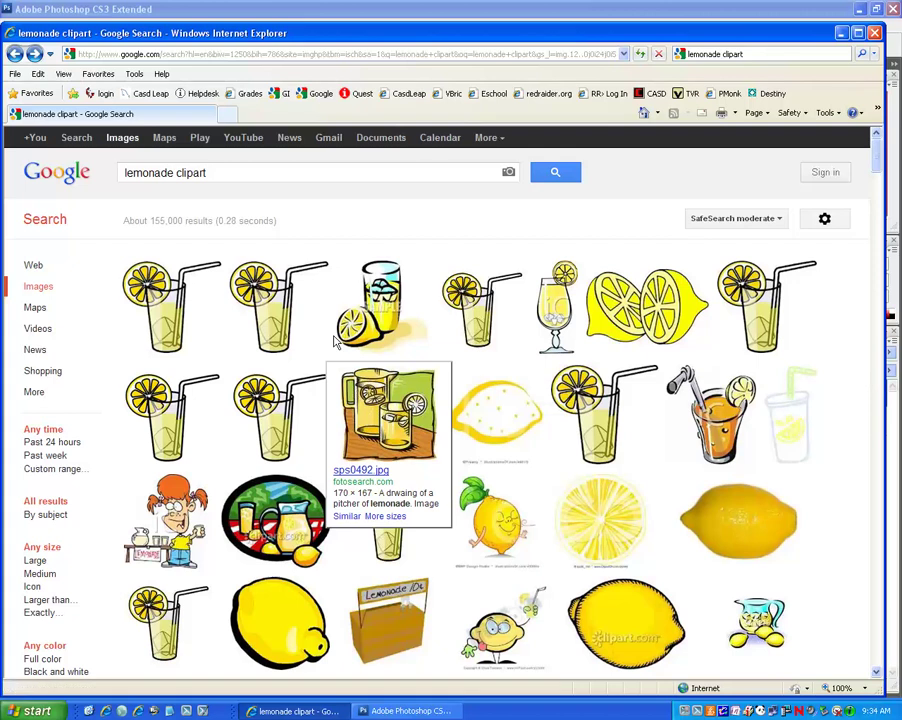
left_click(382, 410)
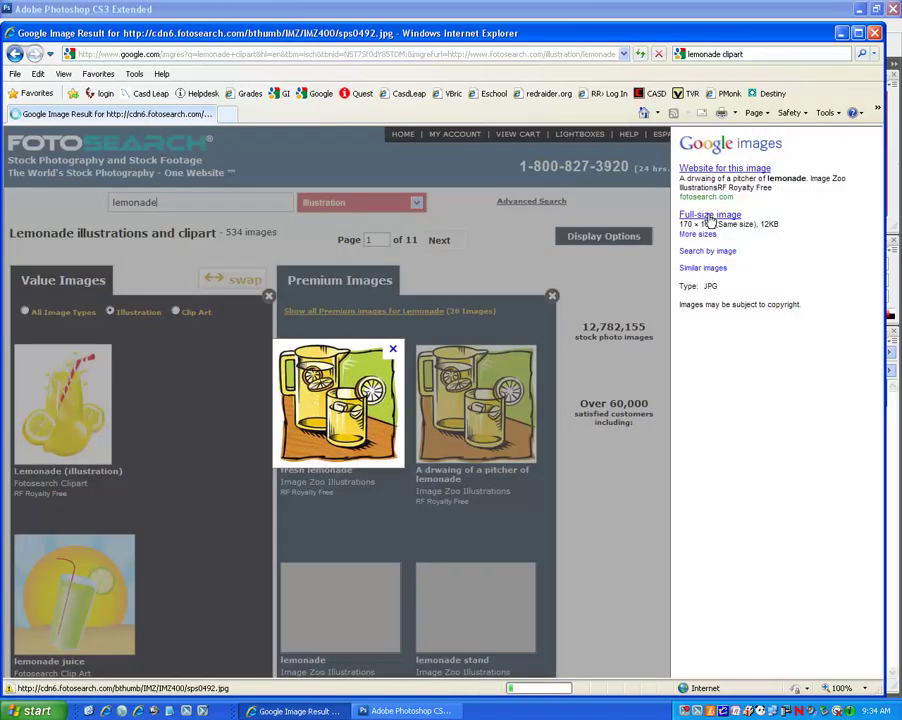
left_click(710, 216)
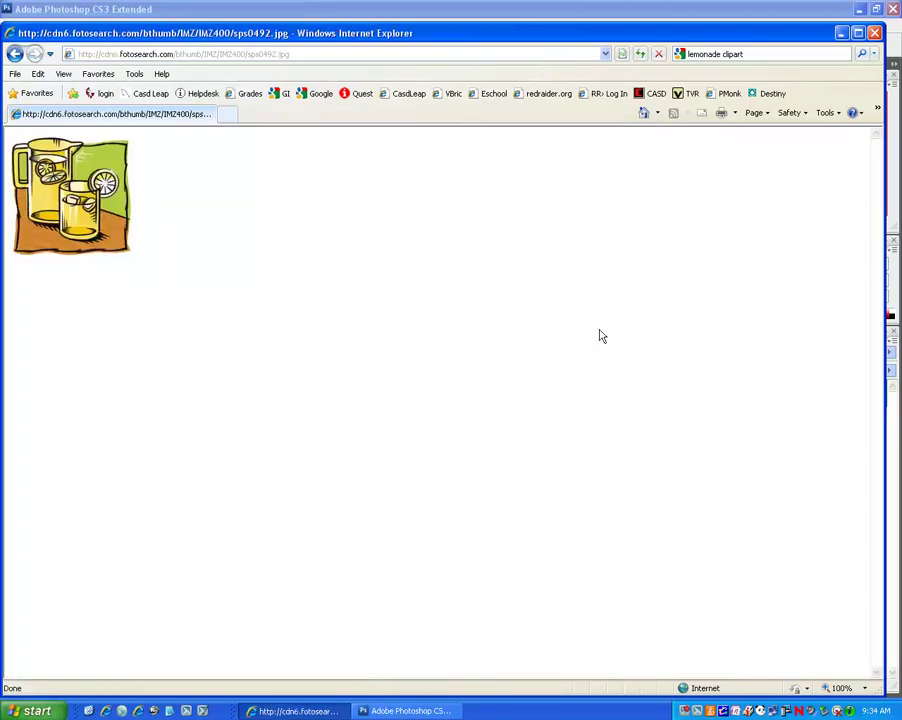
- Switch back to the Photoshop document and select the Magic Eraser Tool
left_click(424, 711)
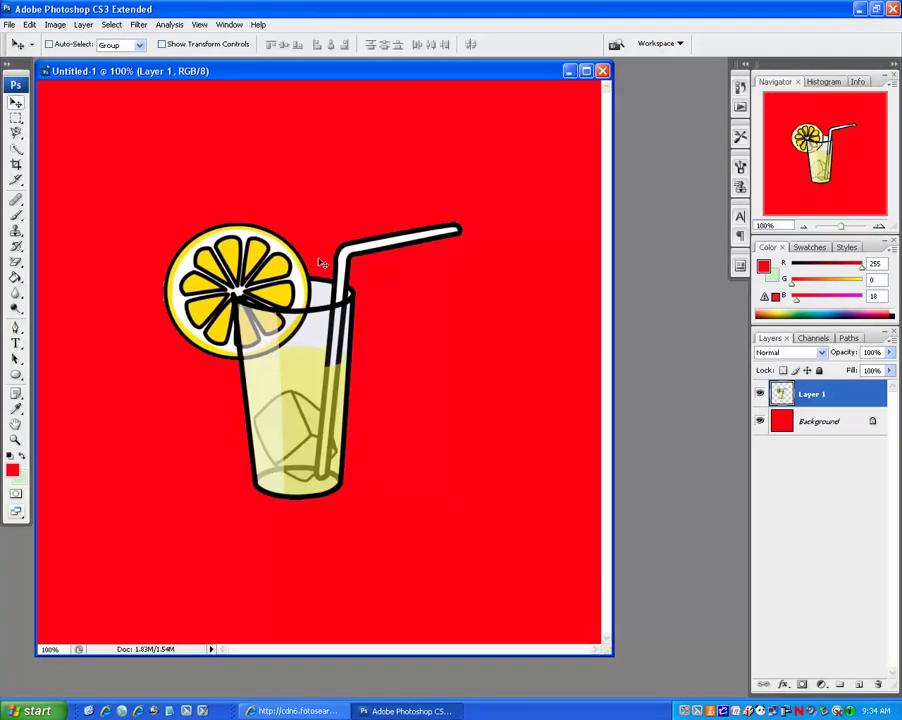
left_click(16, 262)
left_click(60, 289)
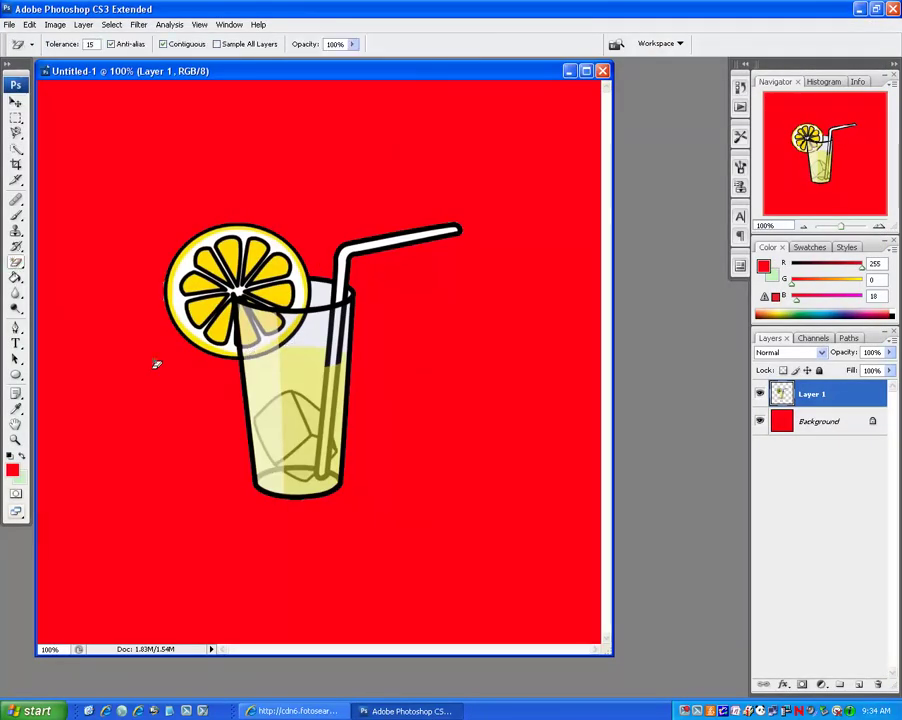